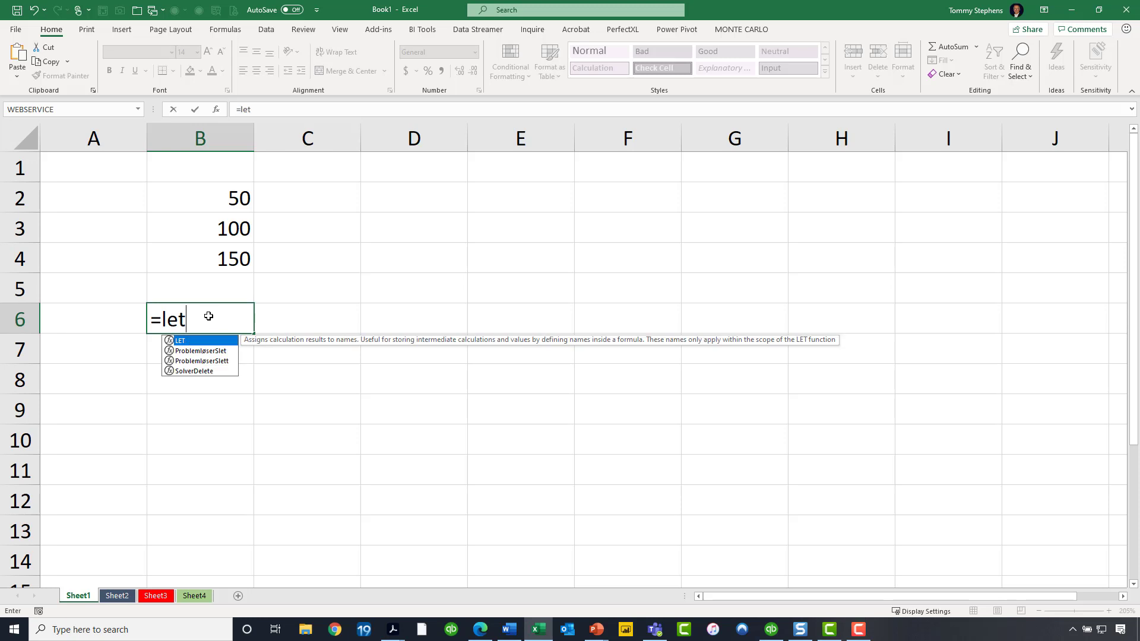
- In B6, begin a LET formula that names A as B2 and B as B3
type("(")
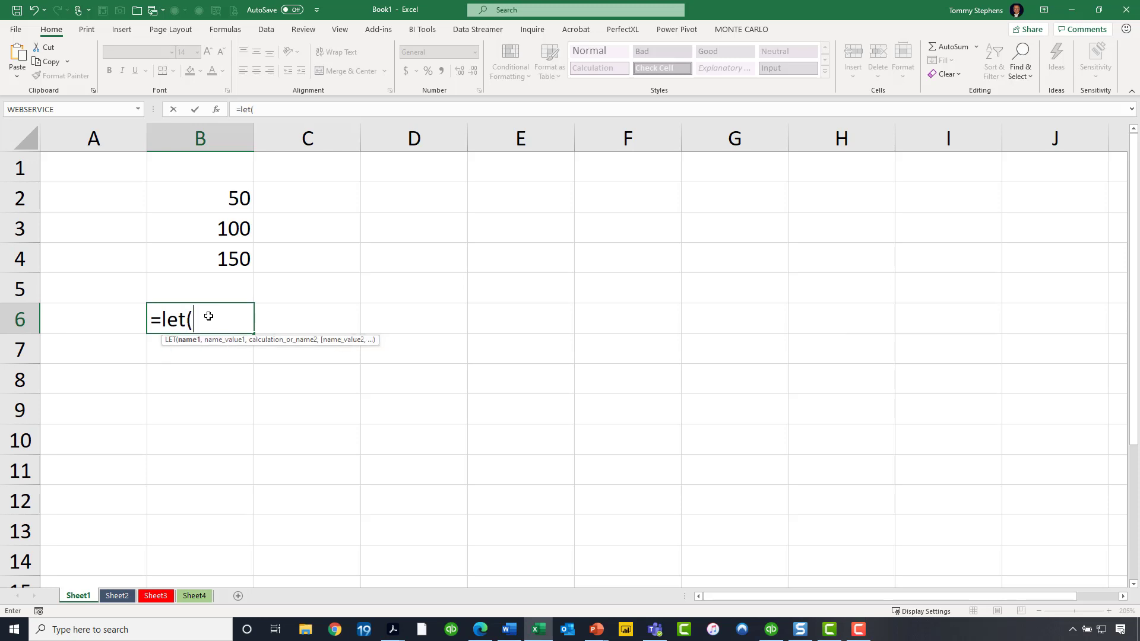
type("A")
type(",")
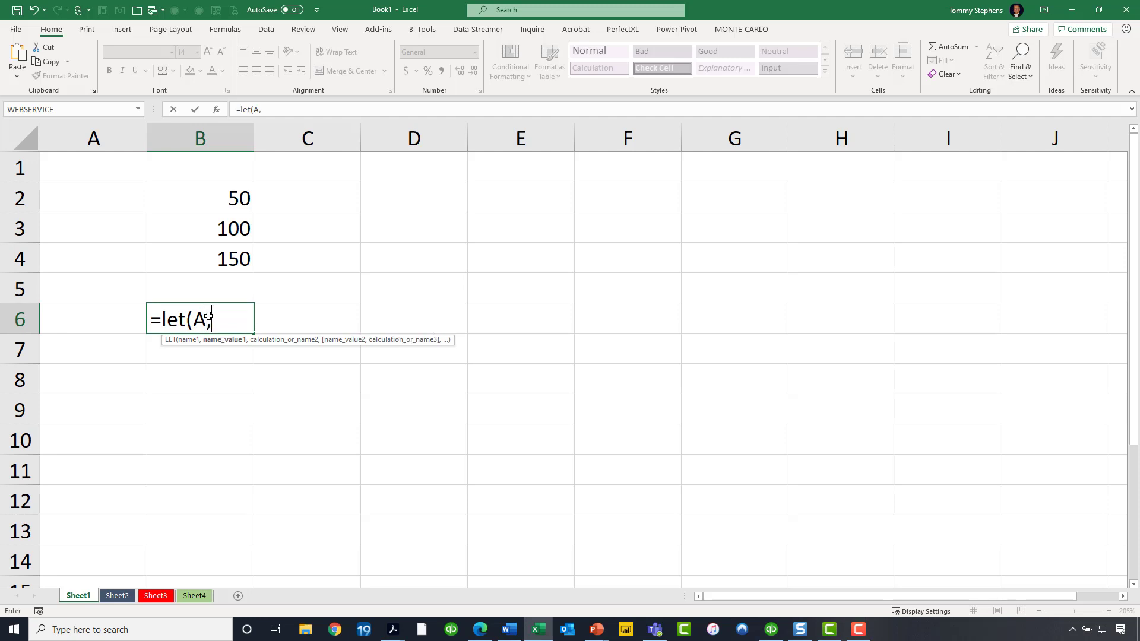
left_click(223, 196)
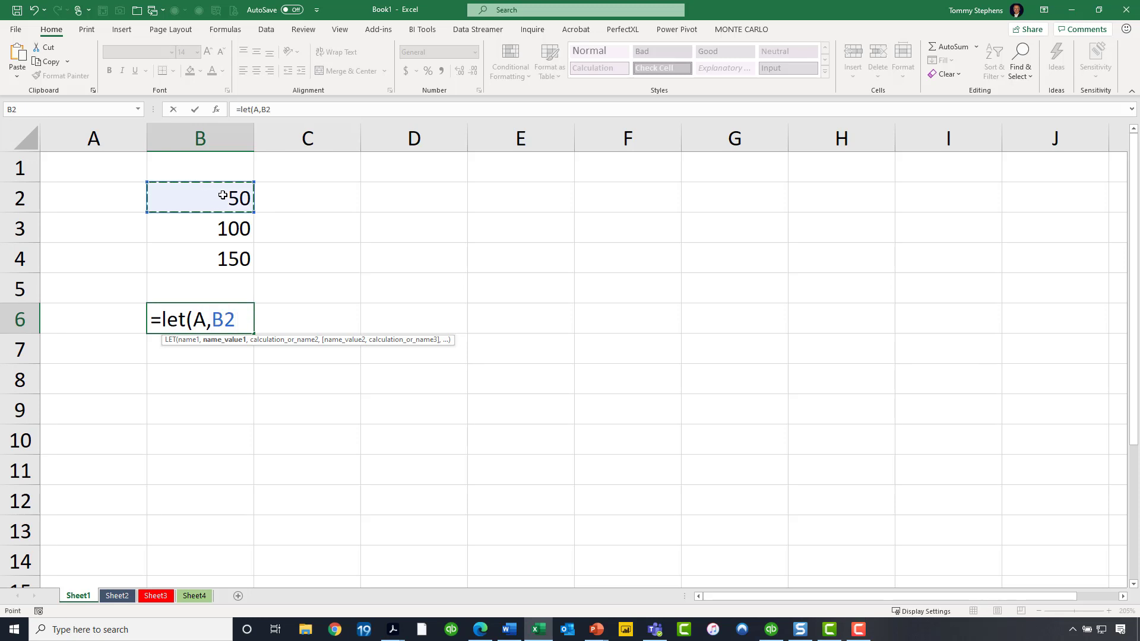
type(",")
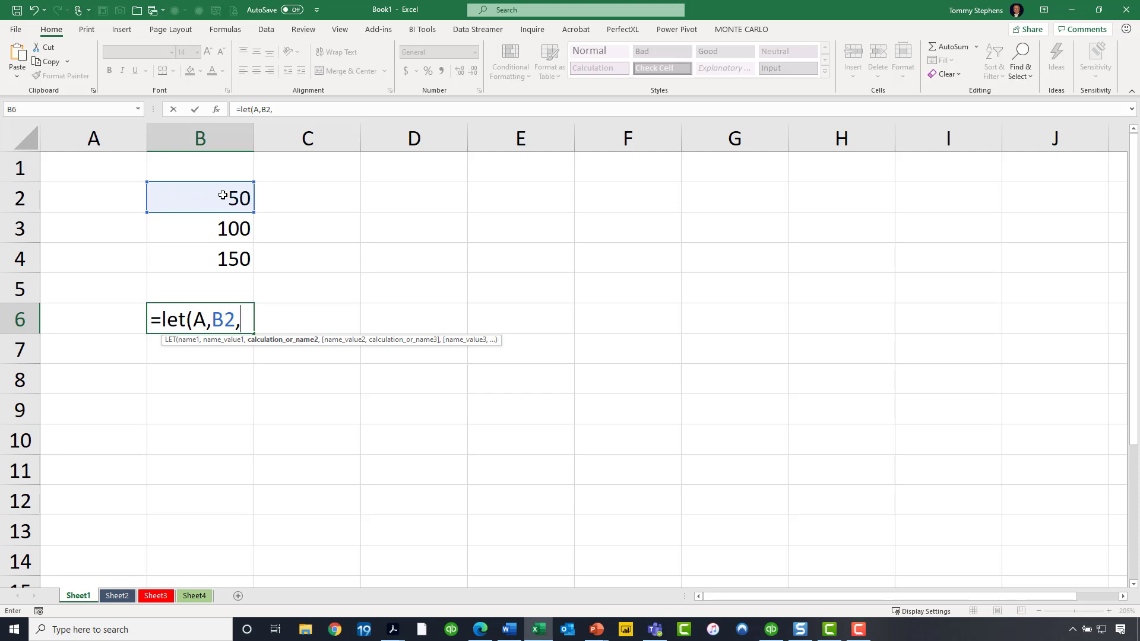
type("B")
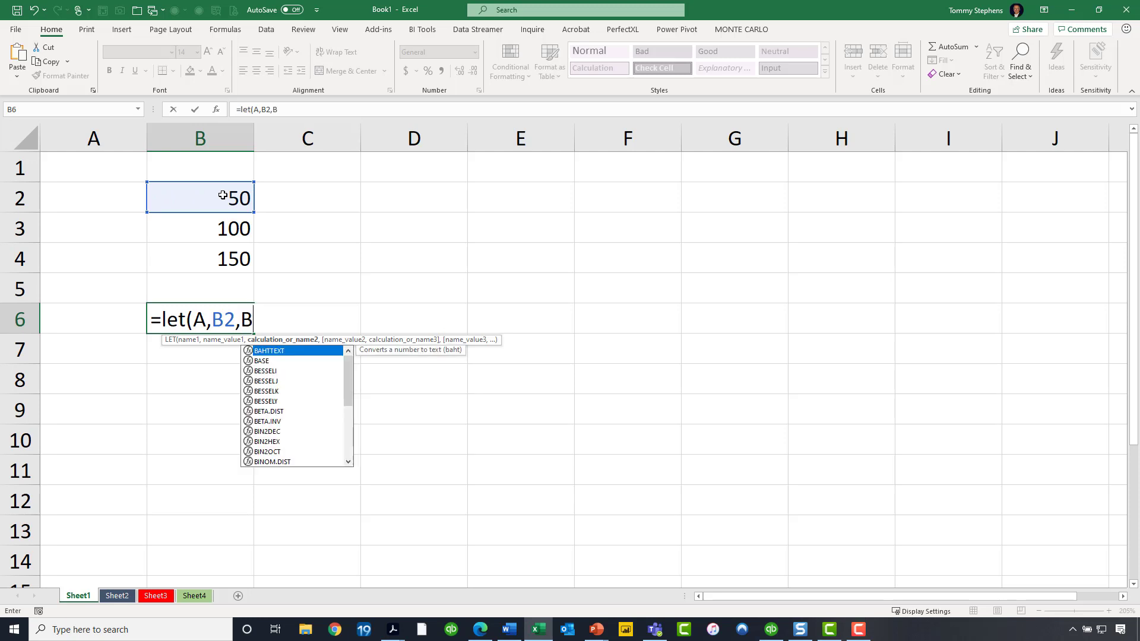
type(",")
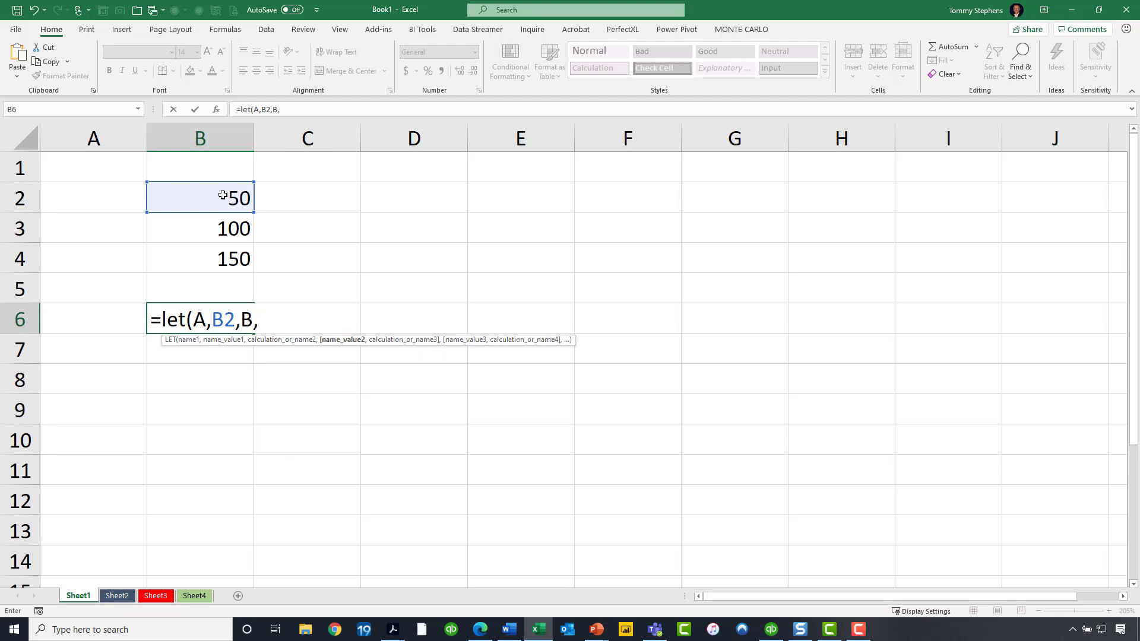
type("B")
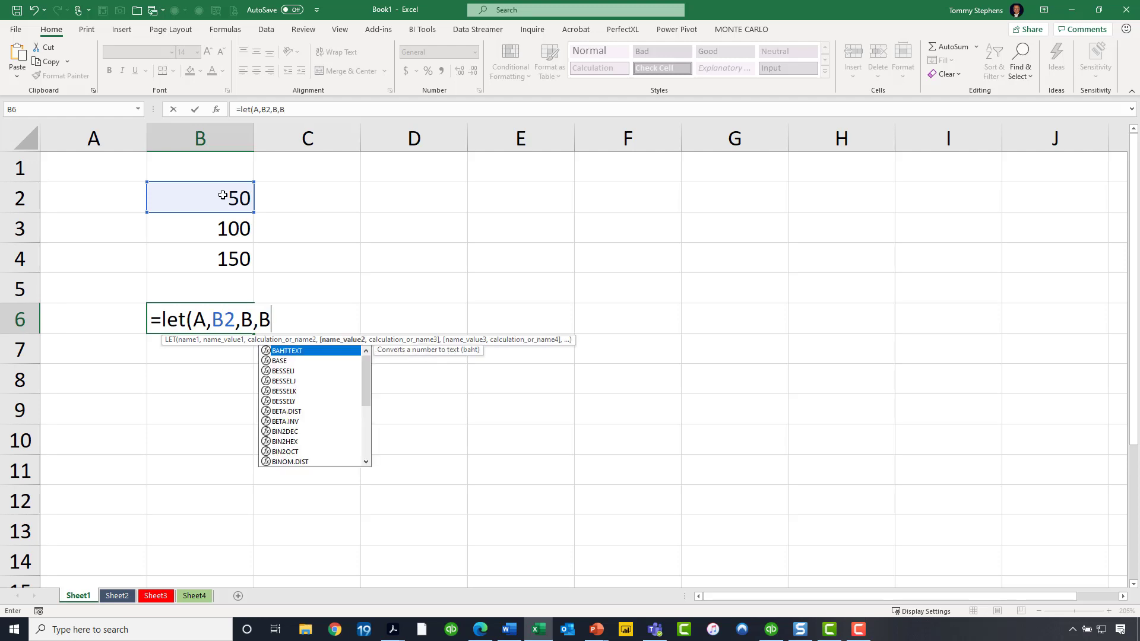
type("3,")
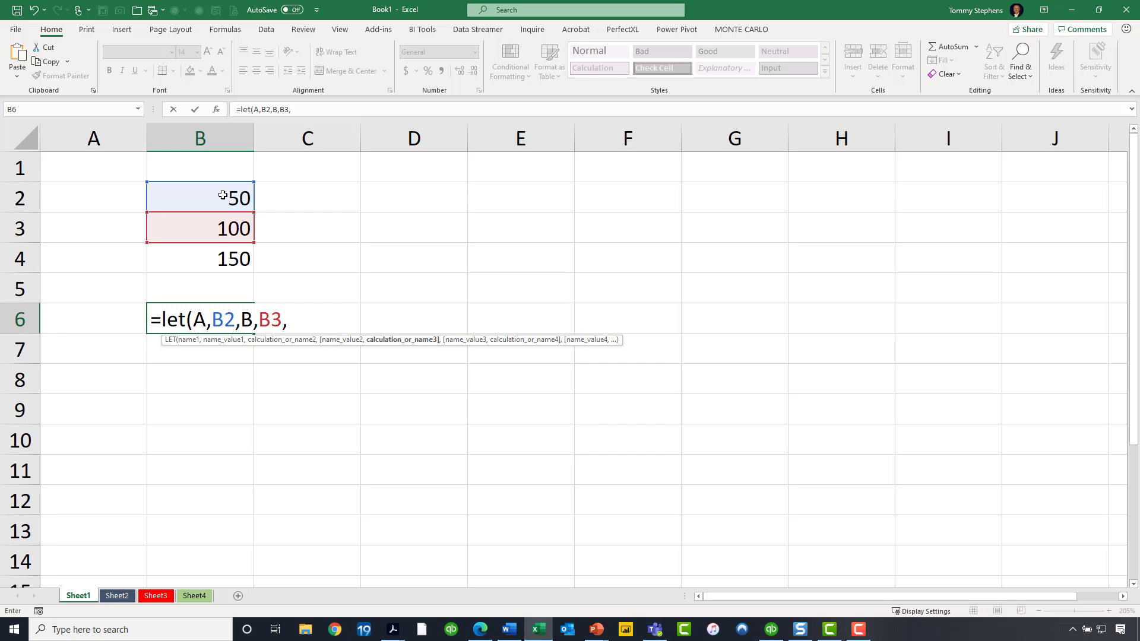
type("C")
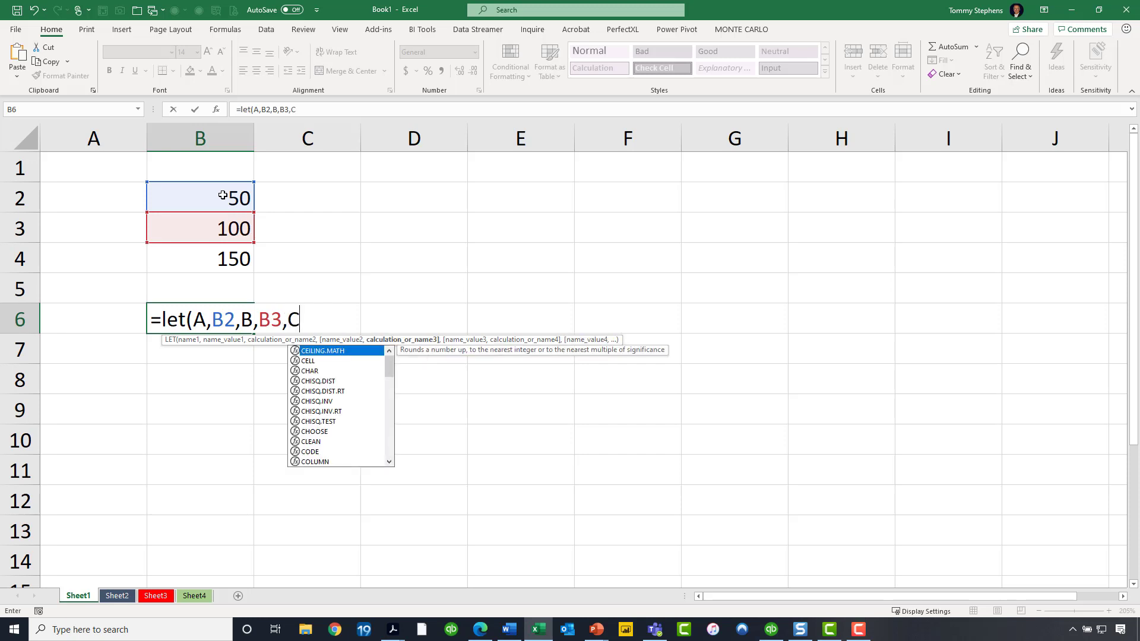
type(",c4")
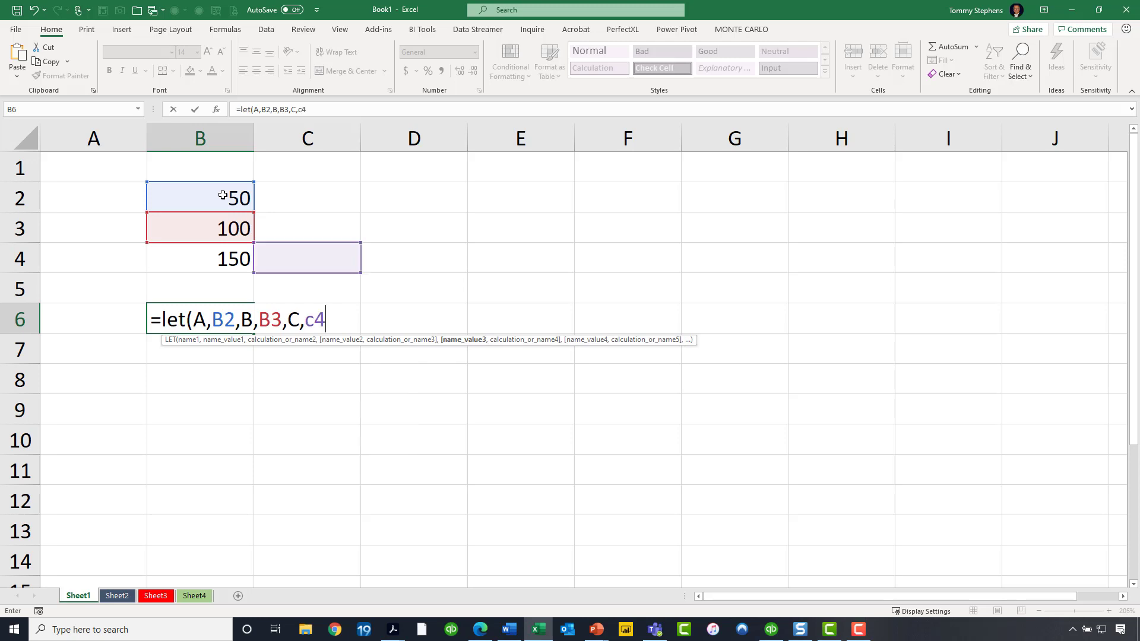
type("*.75")
- Add a third name C defined as B4*.75, correcting the mistyped C4 reference to B4
left_click(311, 321)
key("BackSpace")
type("b")
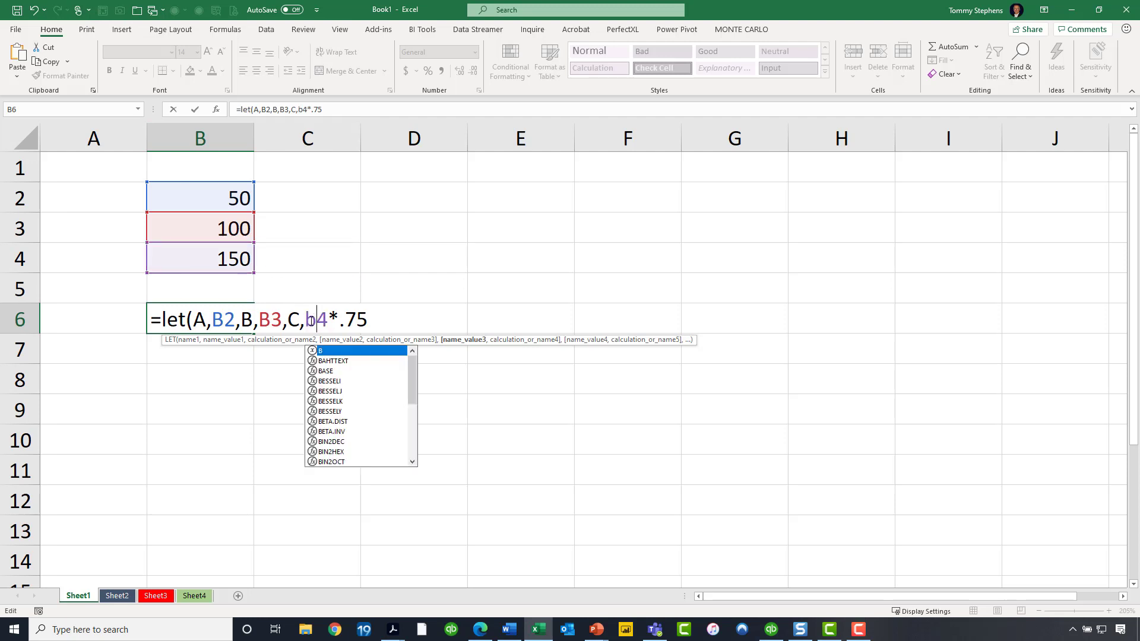
key("Right")
key("Right")
key("Right")
key("Right")
key("Right")
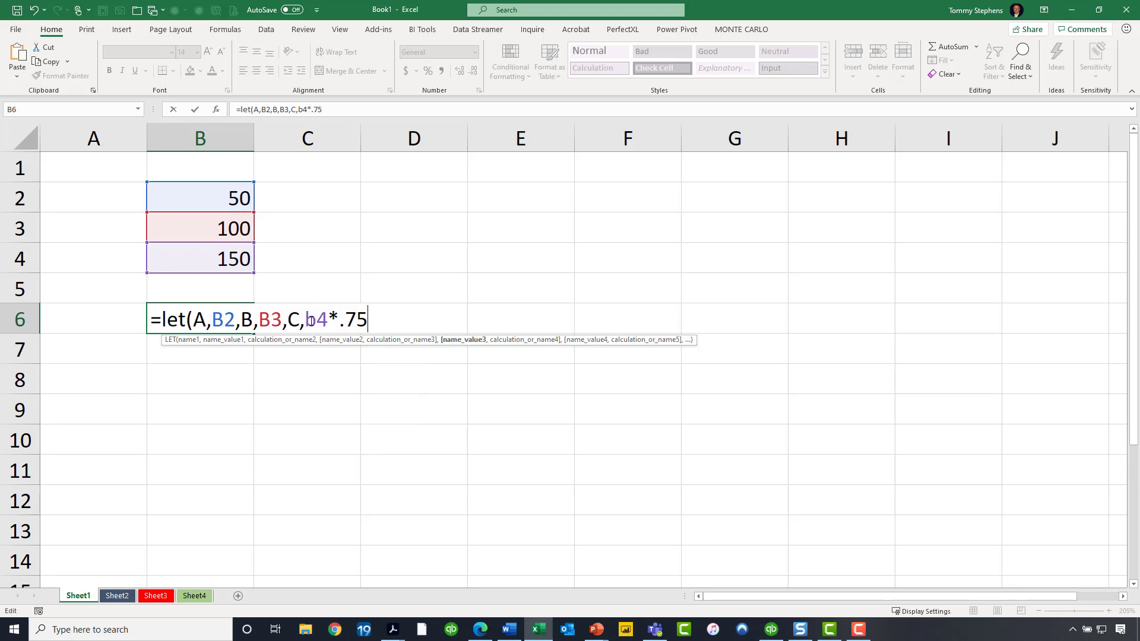
- Finish the LET formula with the calculation A*B*C, close the parenthesis and enter it
type(",")
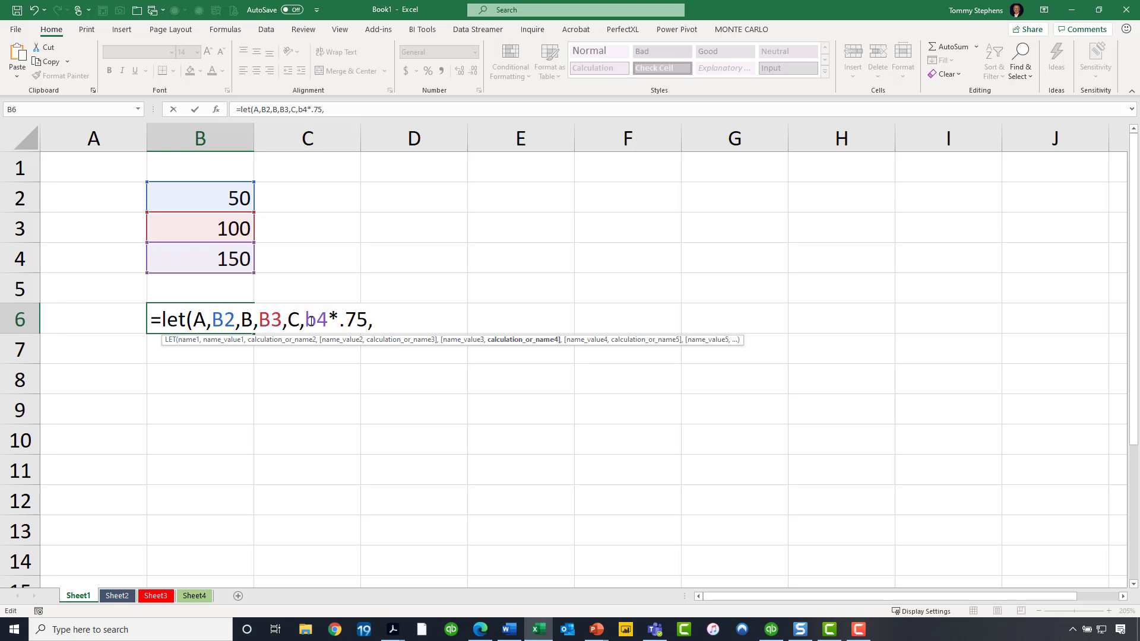
type("A*B*C")
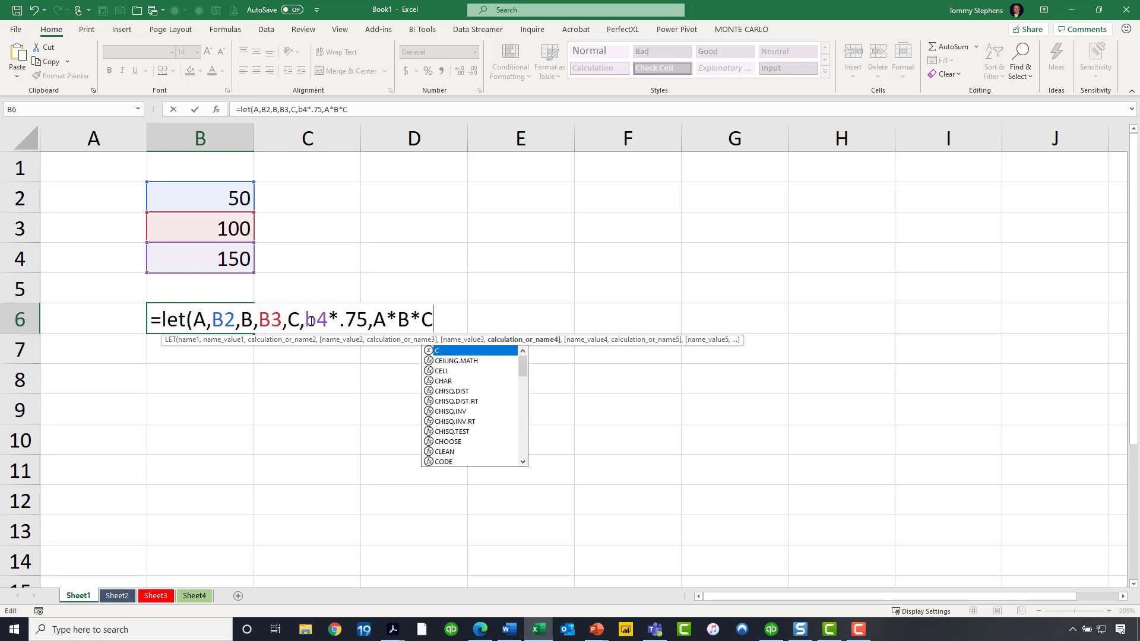
type(")")
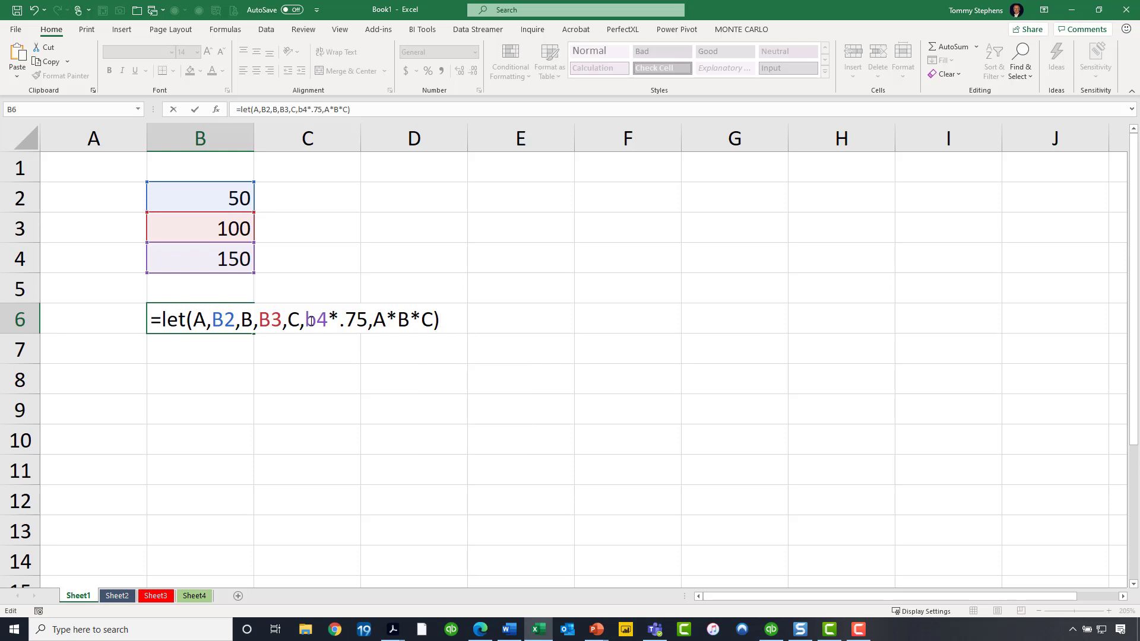
key("Return")
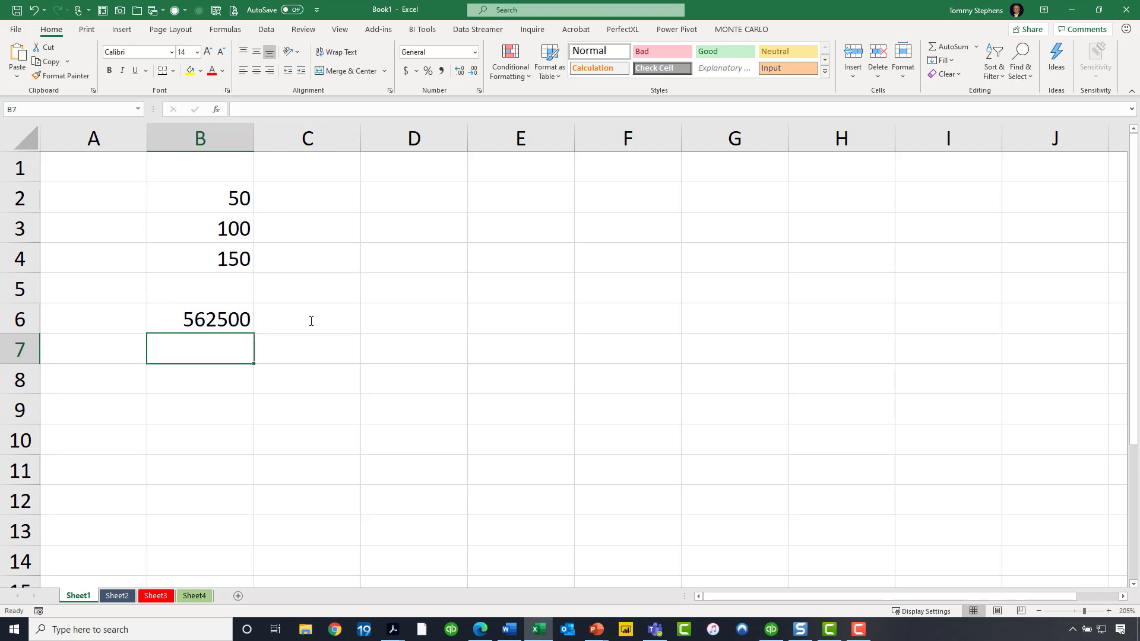
- Change the value in B3 to 1000
left_click(224, 226)
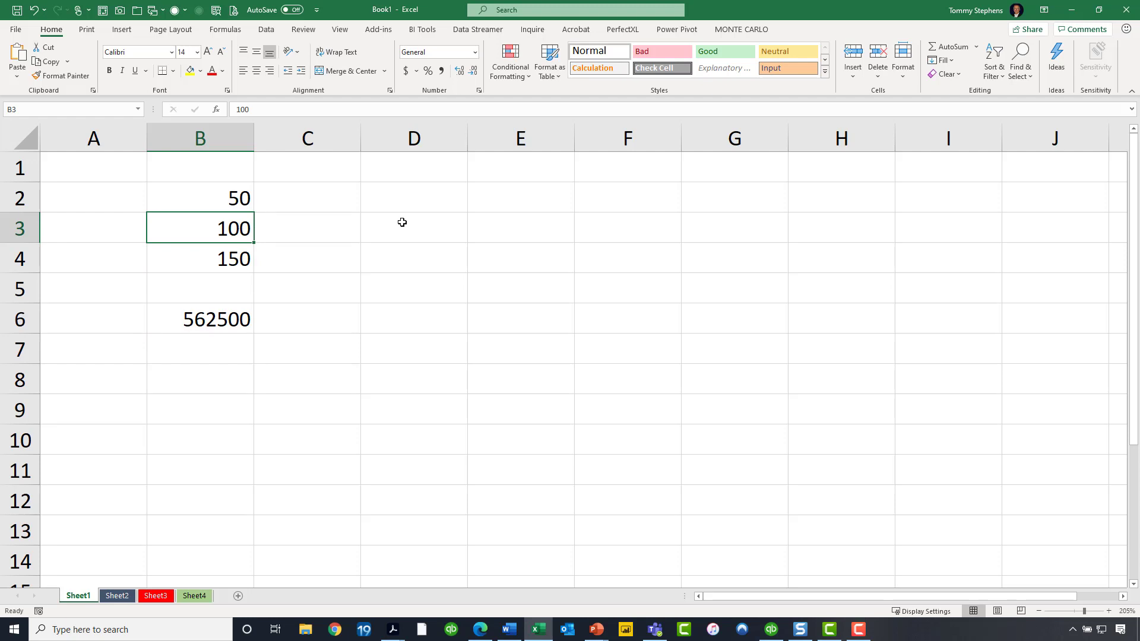
type("1000")
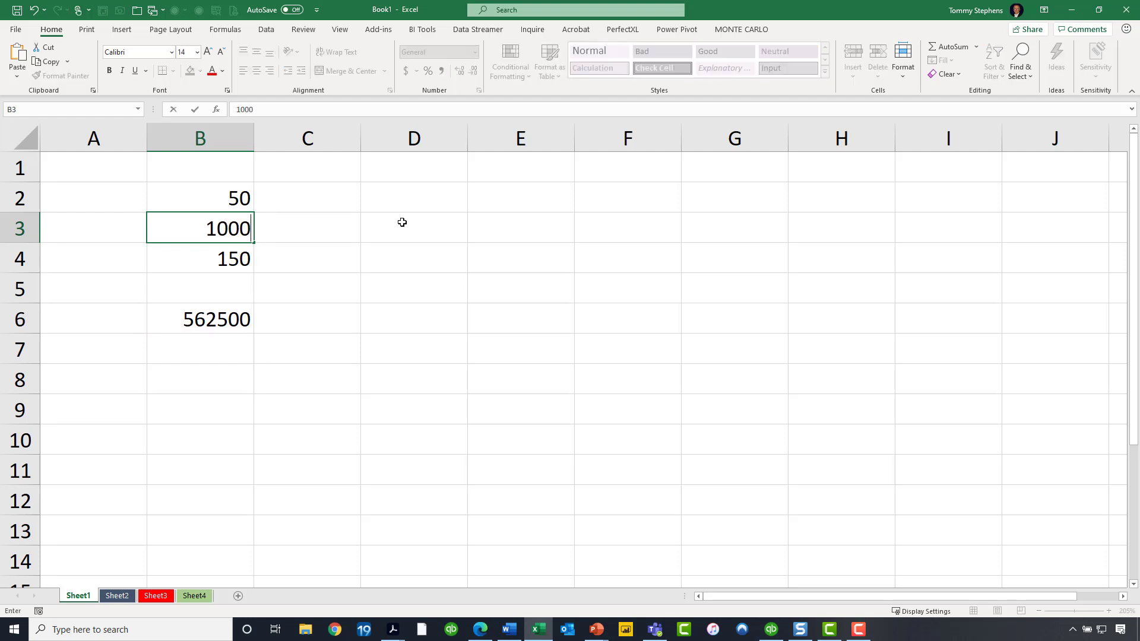
key("Return")
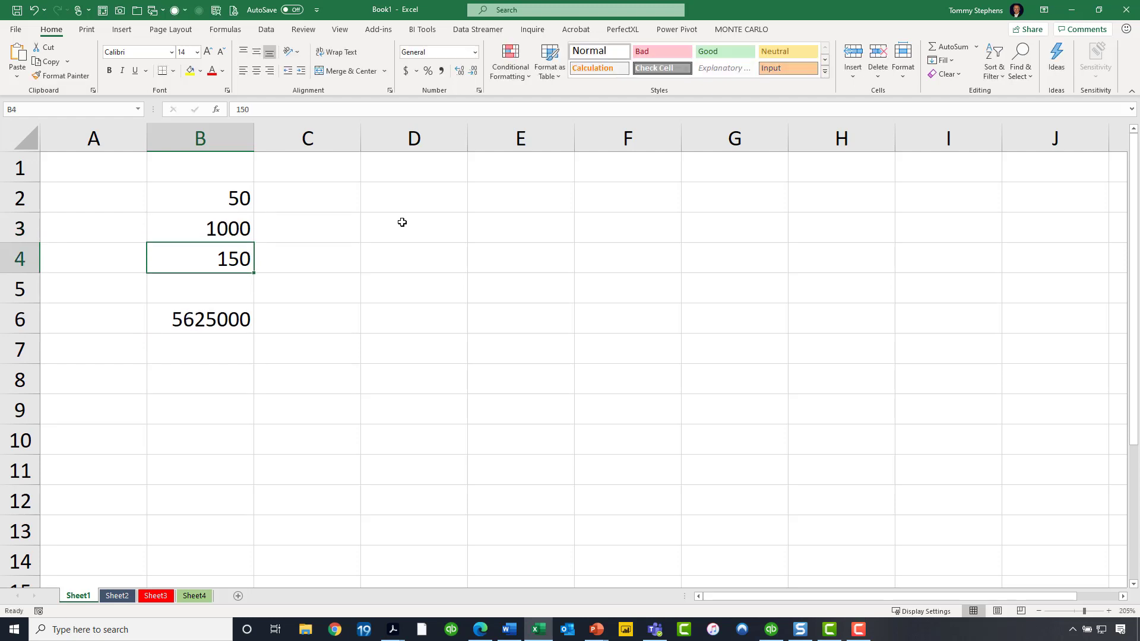
- Open B6's formula for editing and highlight the C name with its B4*0.75 definition, then leave without changes
left_click(176, 323)
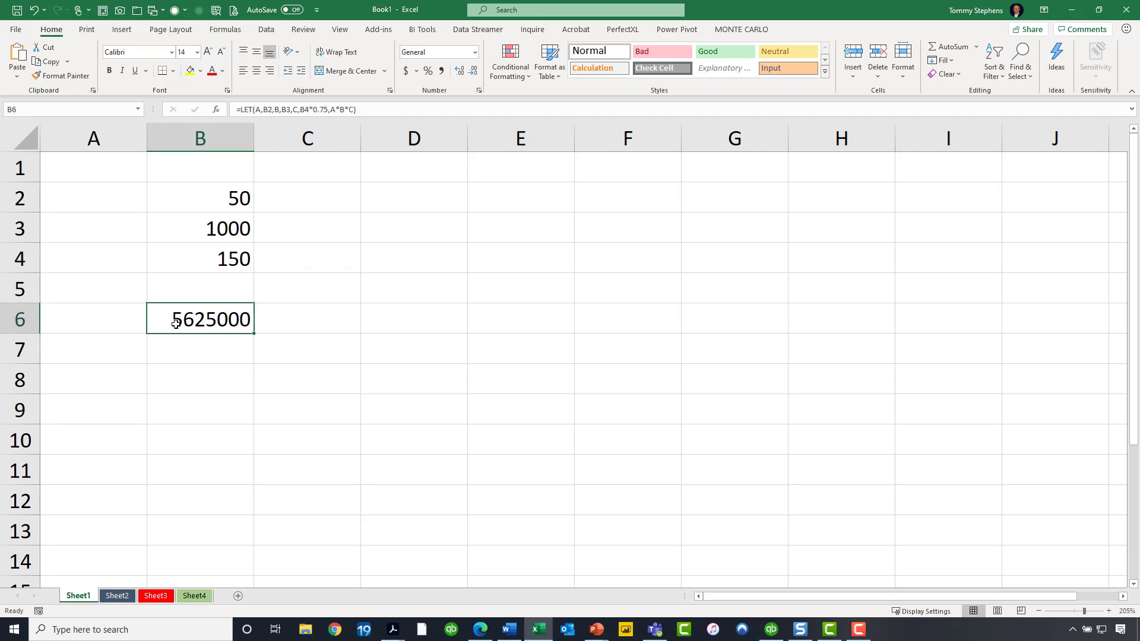
double_click(175, 324)
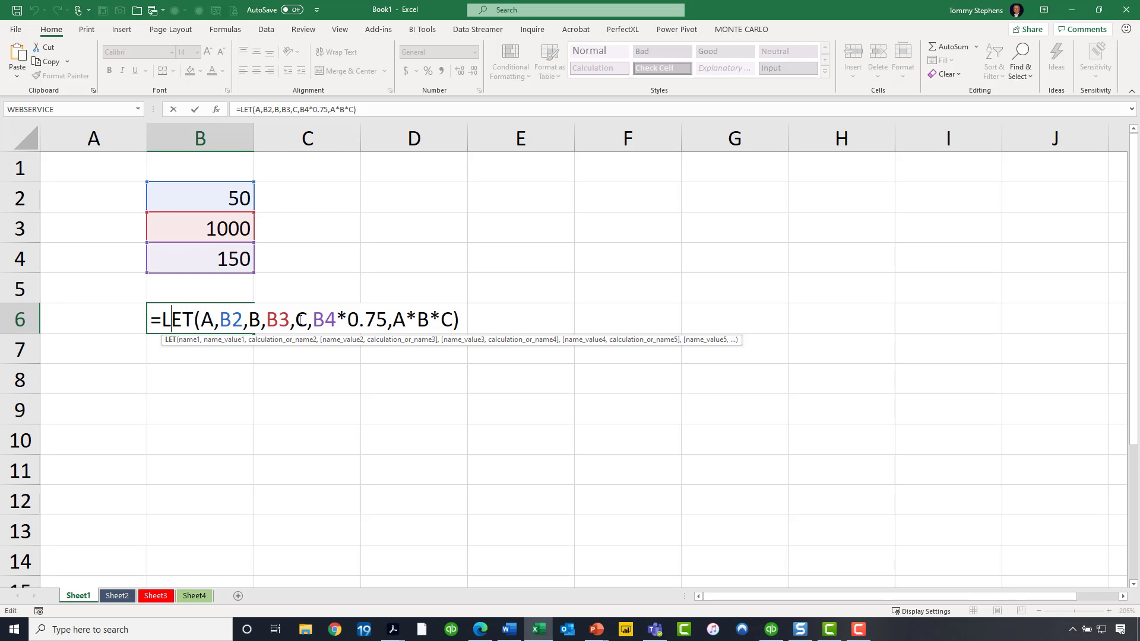
left_click_drag(297, 320, 391, 321)
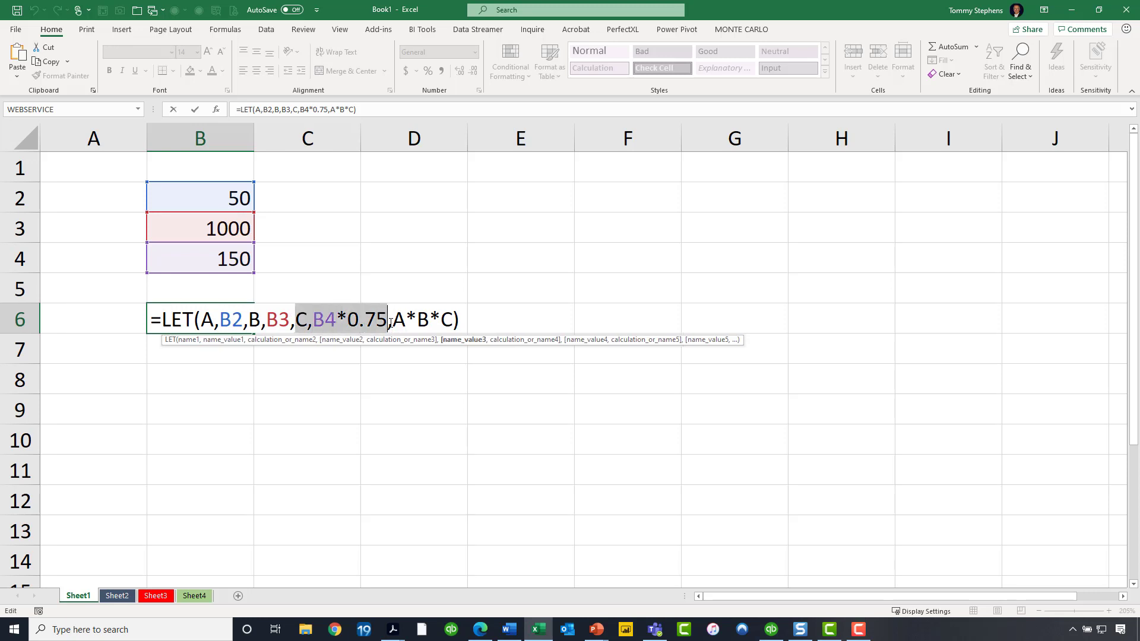
key("ctrl+Return")
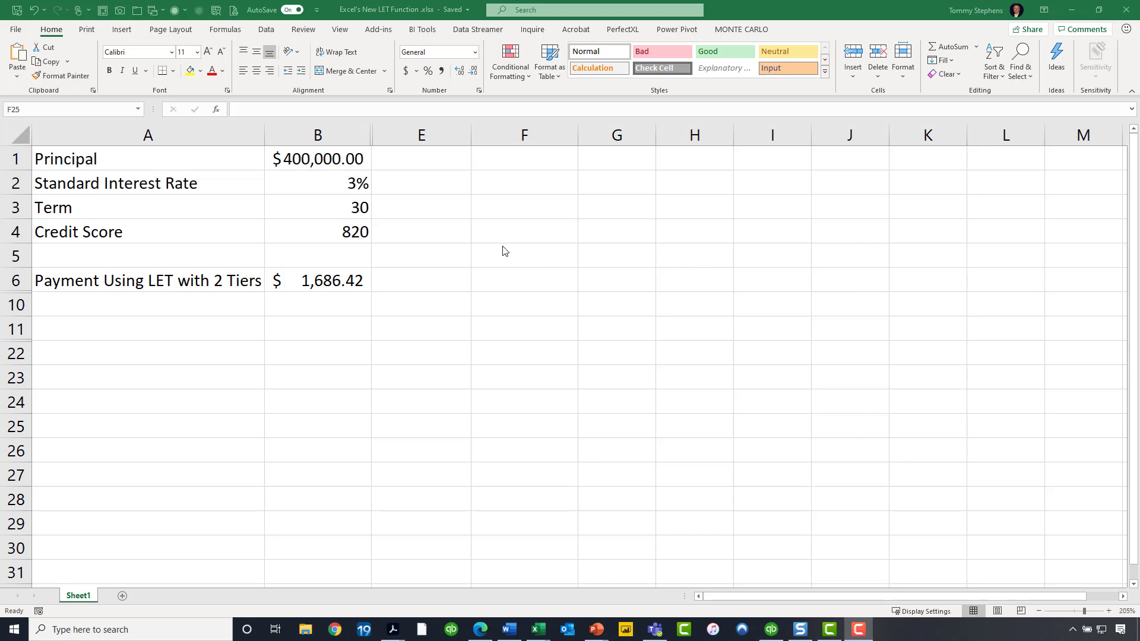
left_click(342, 231)
type("799")
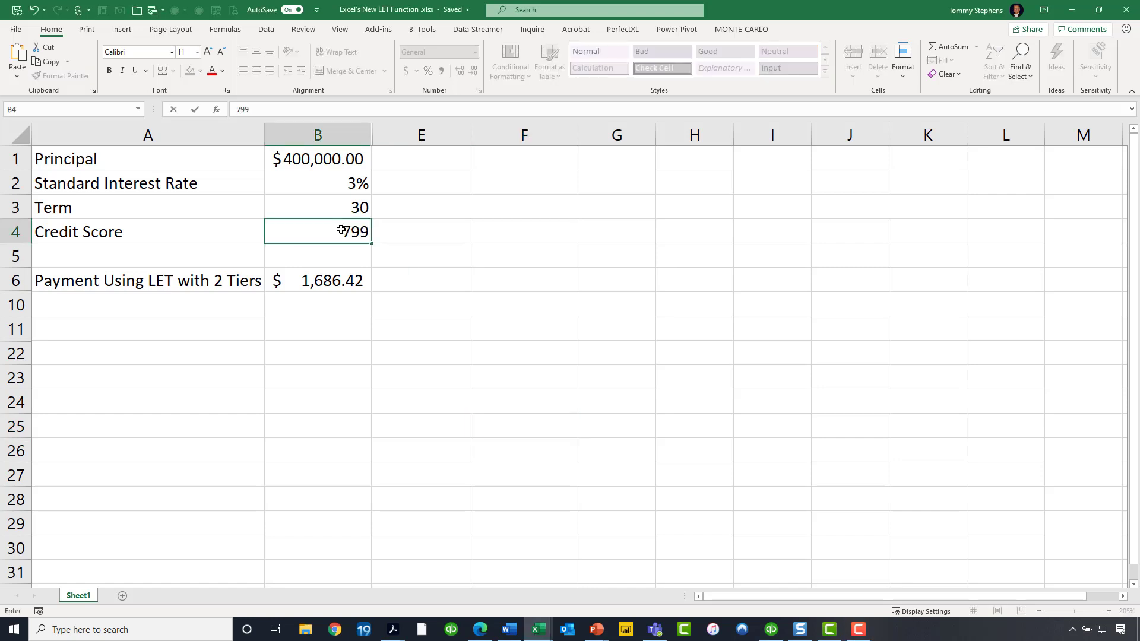
key("Return")
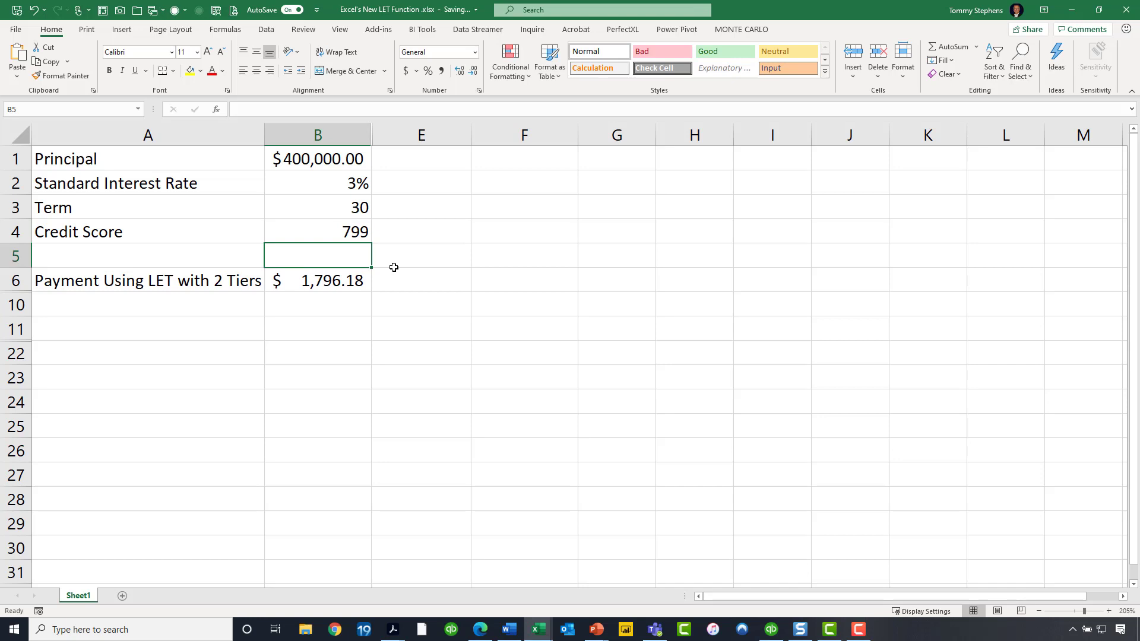
- Set the Credit Score in B4 to 820
left_click_drag(339, 158, 338, 224)
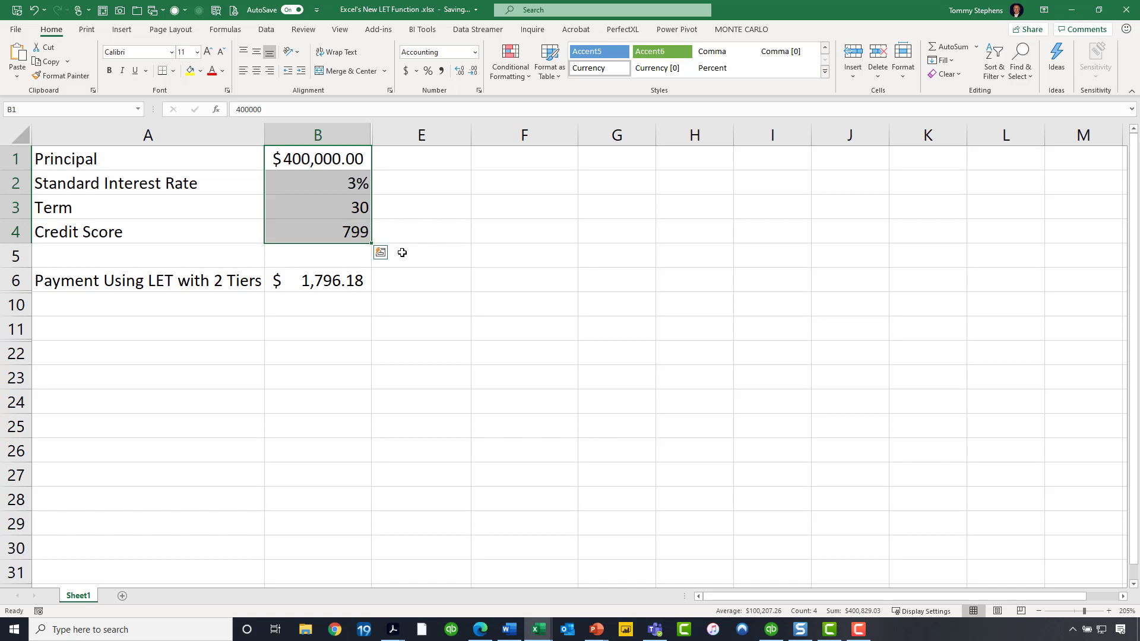
left_click(354, 187)
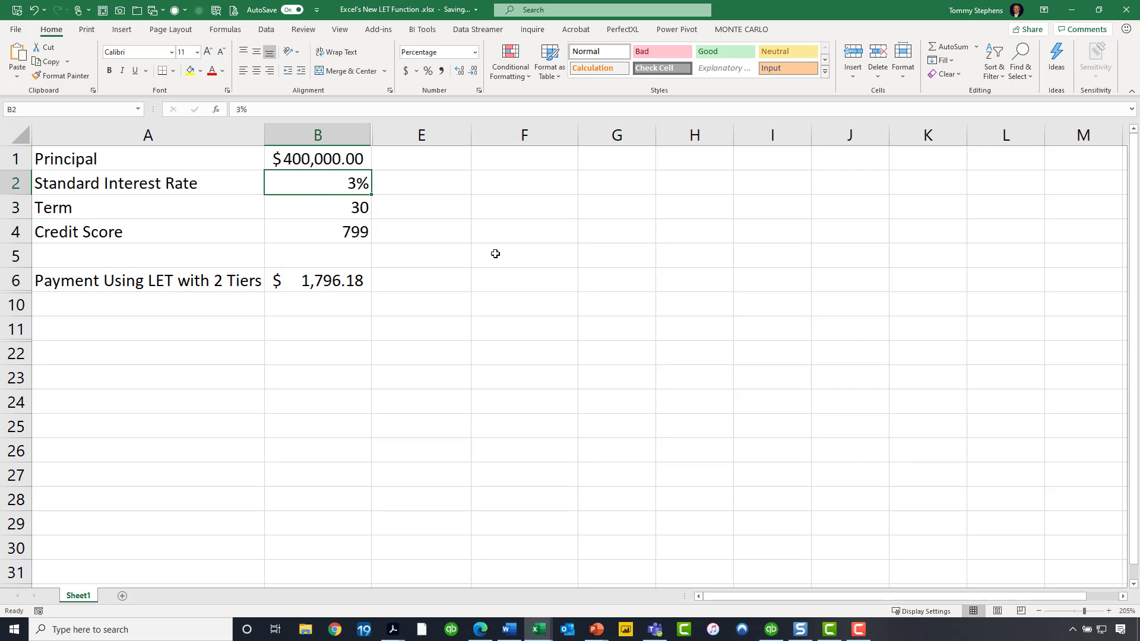
left_click(359, 233)
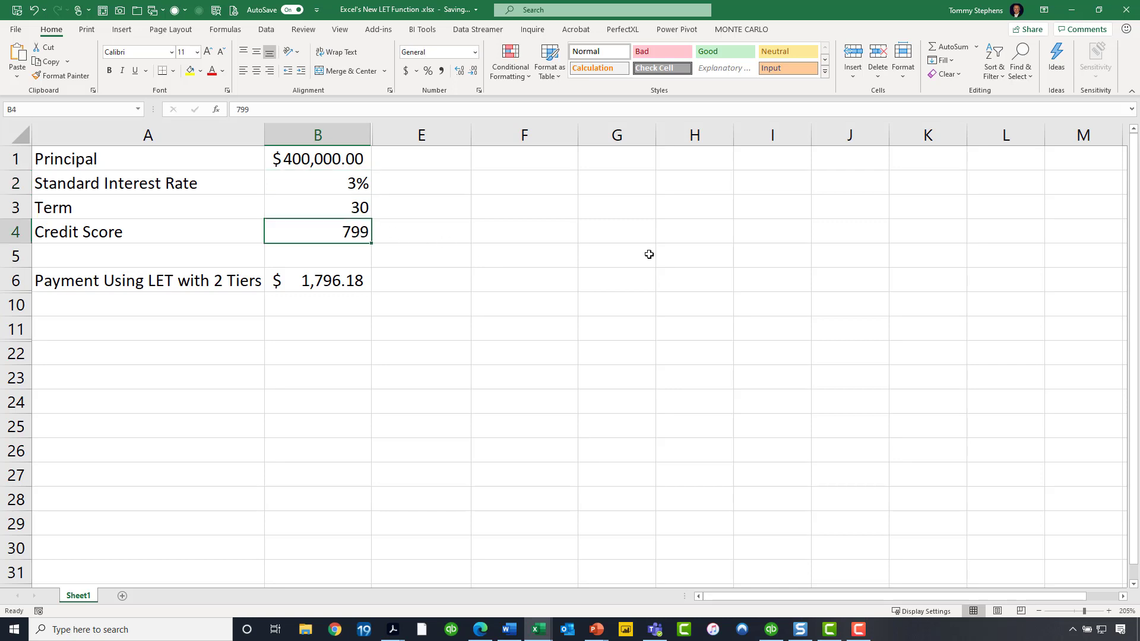
key("F2")
key("BackSpace")
key("BackSpace")
key("BackSpace")
type("820")
key("Return")
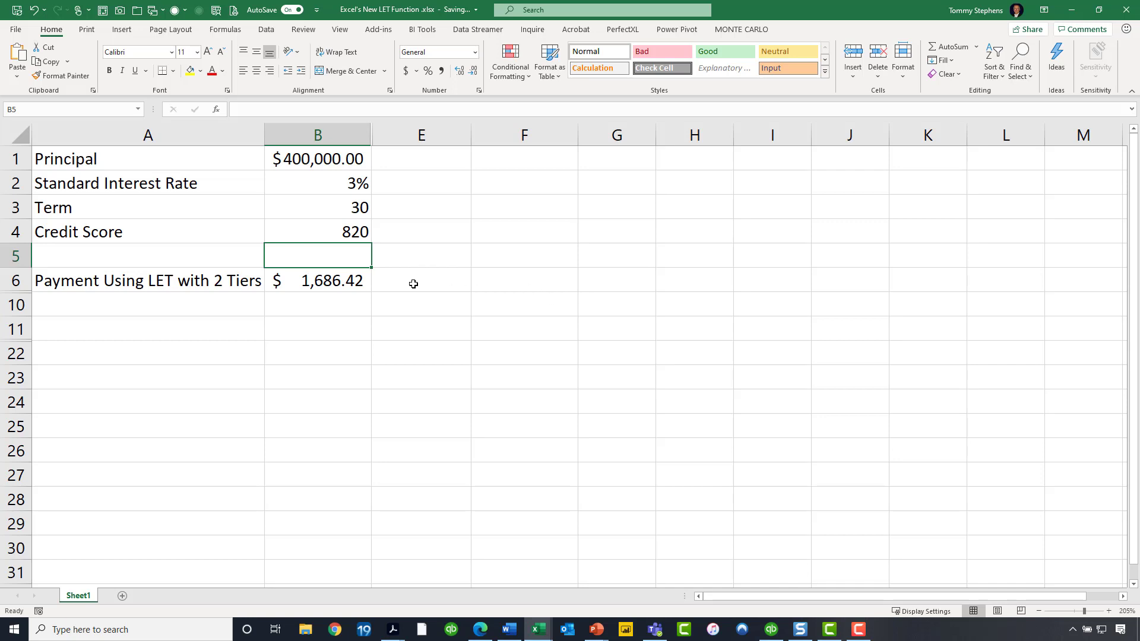
- Open the payment formula in B6 and highlight its Rate name, IF rate definition and PMT calculation, then leave unchanged
double_click(338, 281)
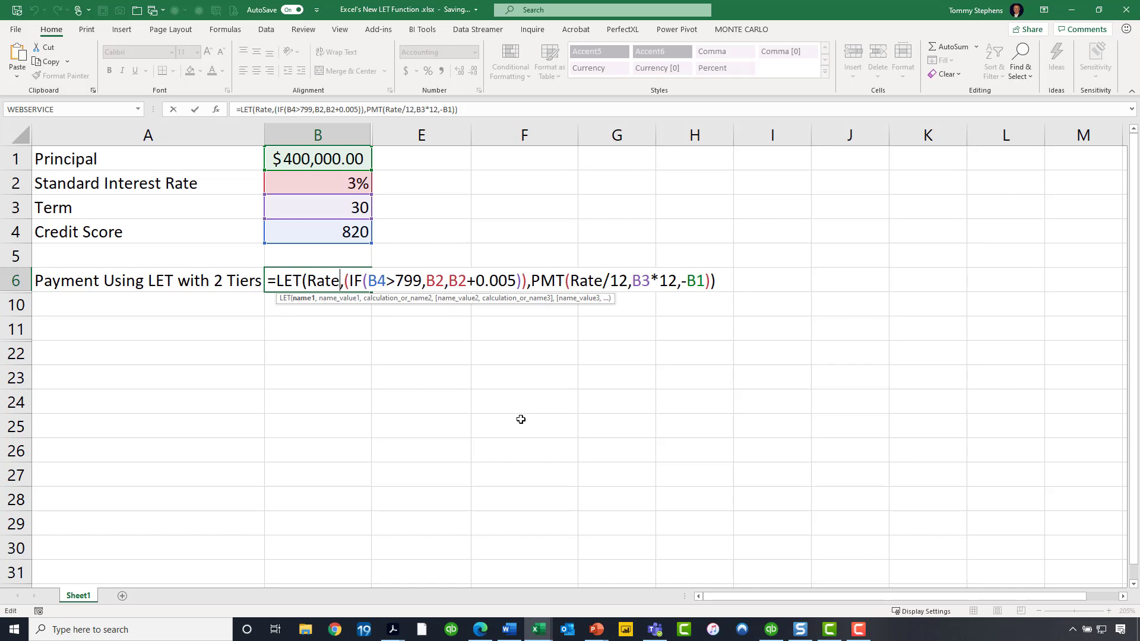
double_click(321, 279)
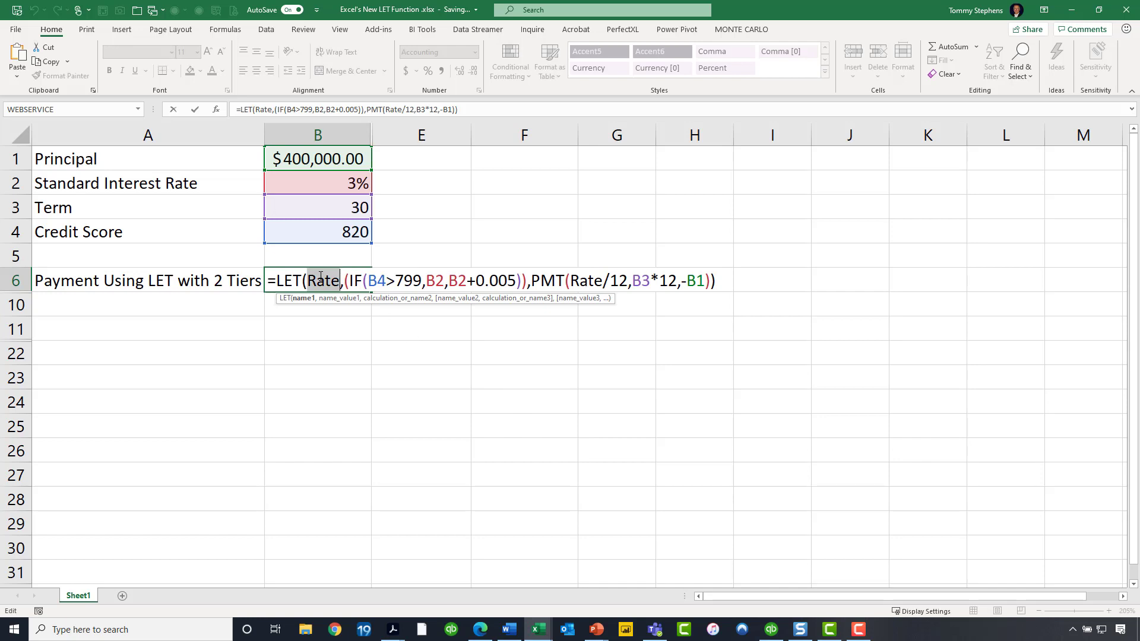
left_click_drag(344, 280, 535, 280)
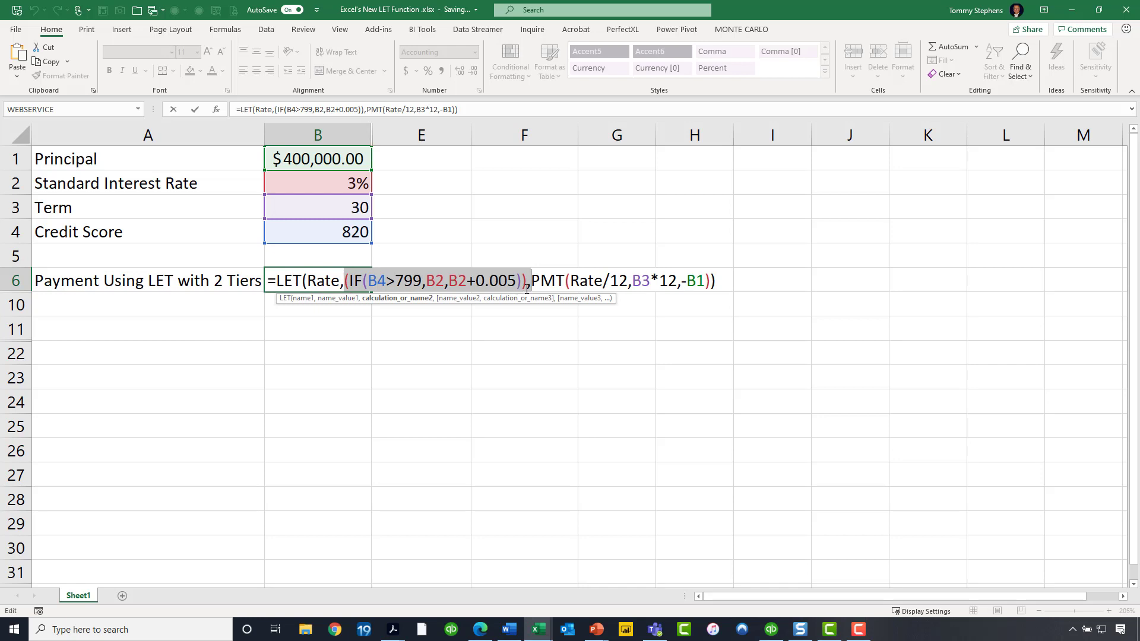
left_click_drag(531, 281, 710, 280)
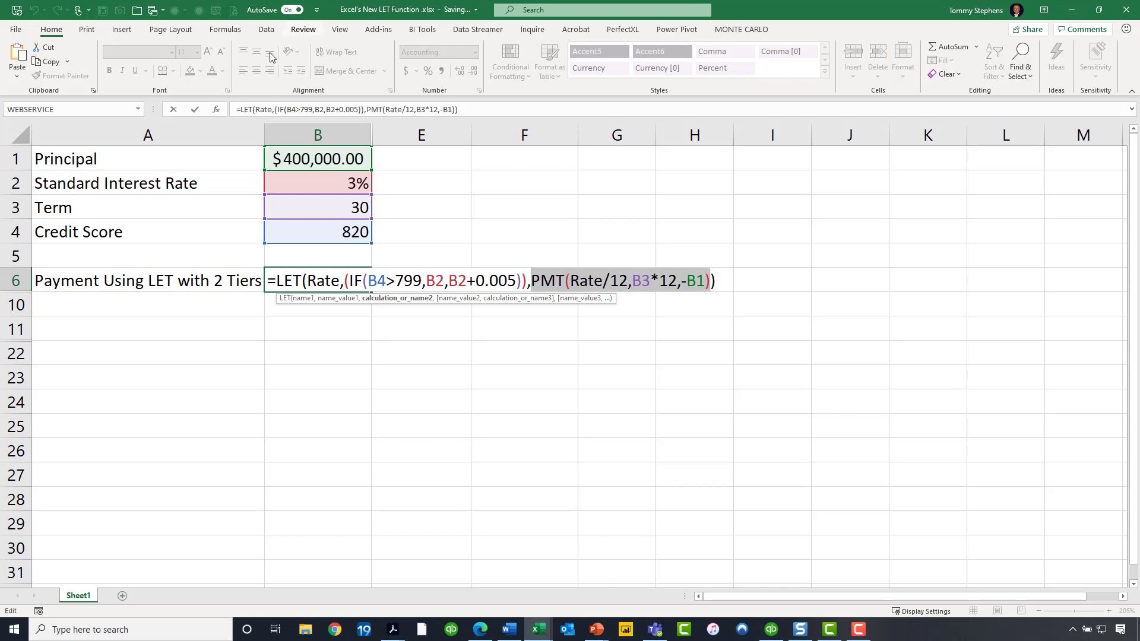
left_click_drag(282, 280, 527, 275)
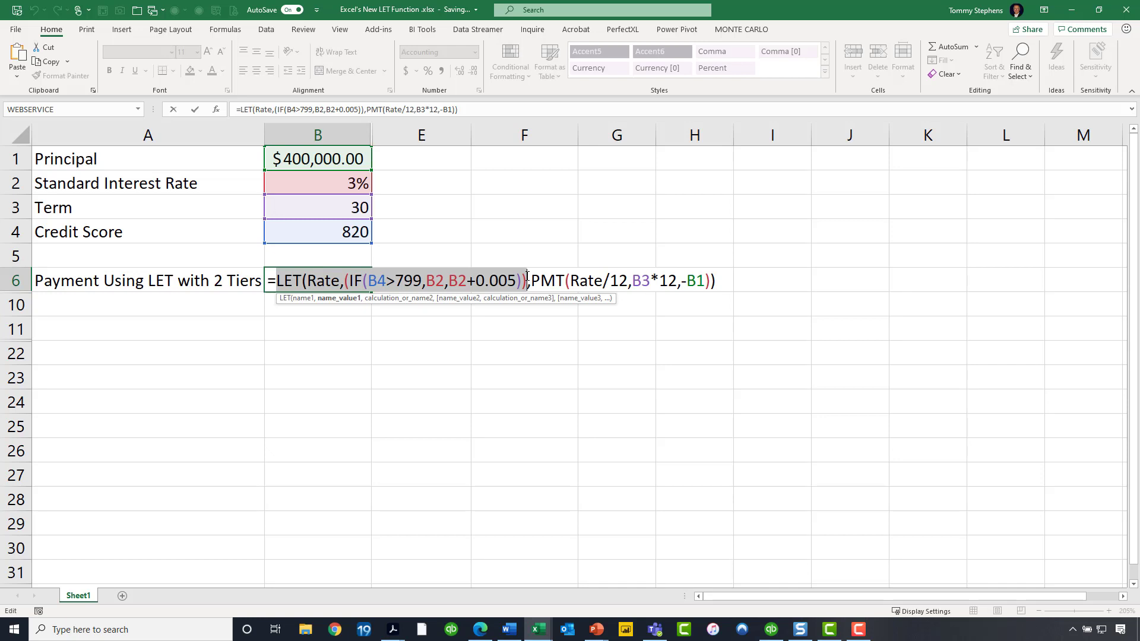
key("ctrl+Return")
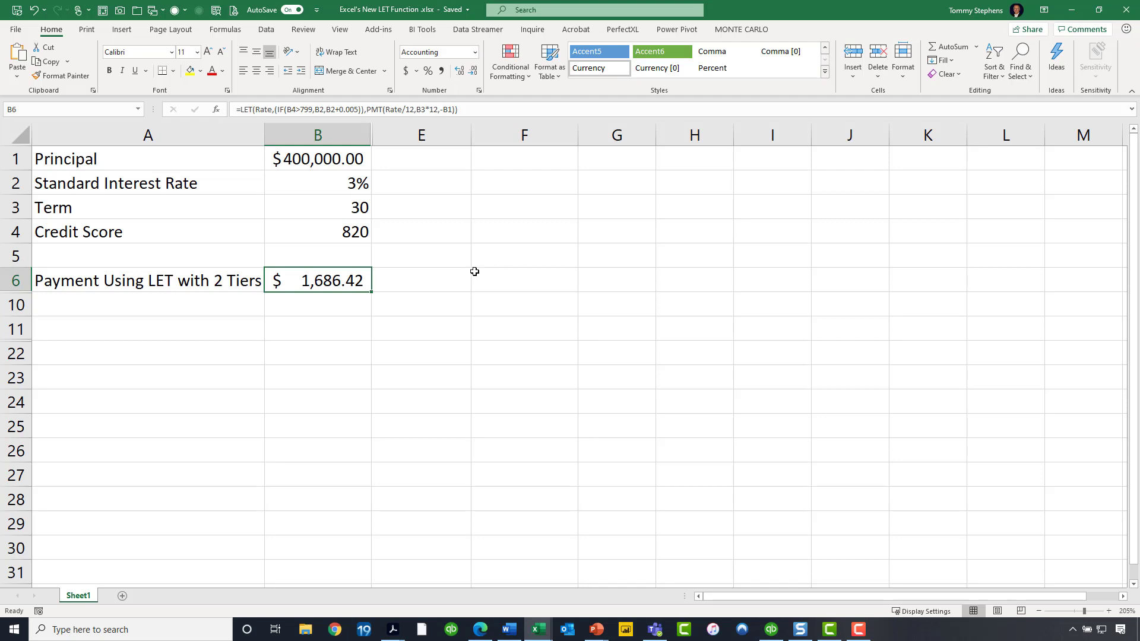
- Unhide the hidden rows between rows 6 and 10
left_click_drag(18, 279, 17, 304)
right_click(17, 305)
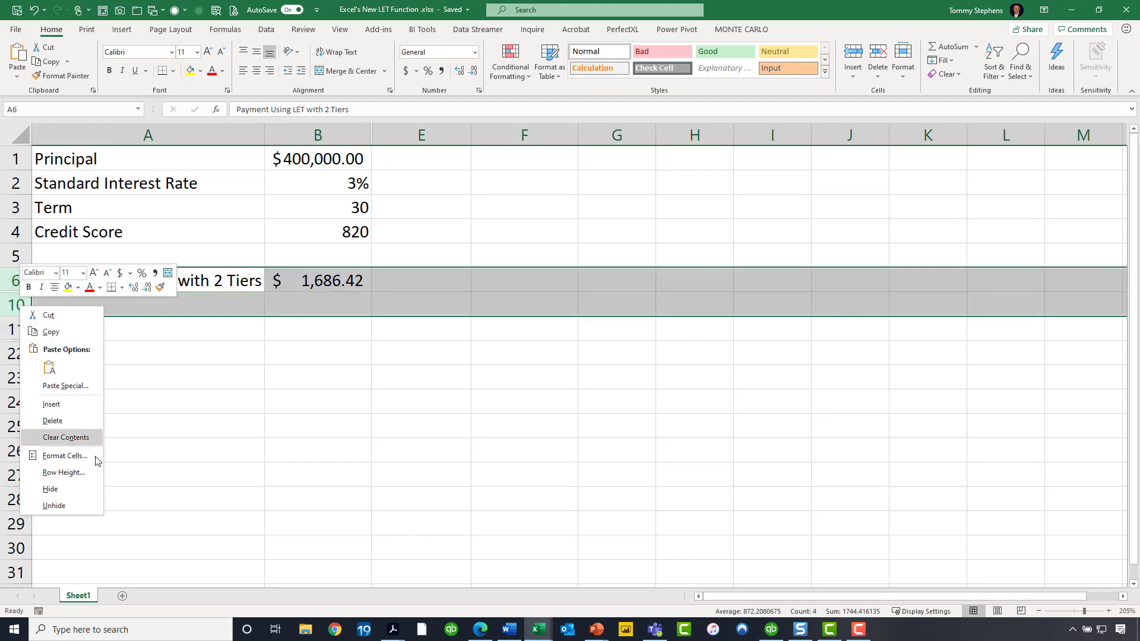
left_click(54, 506)
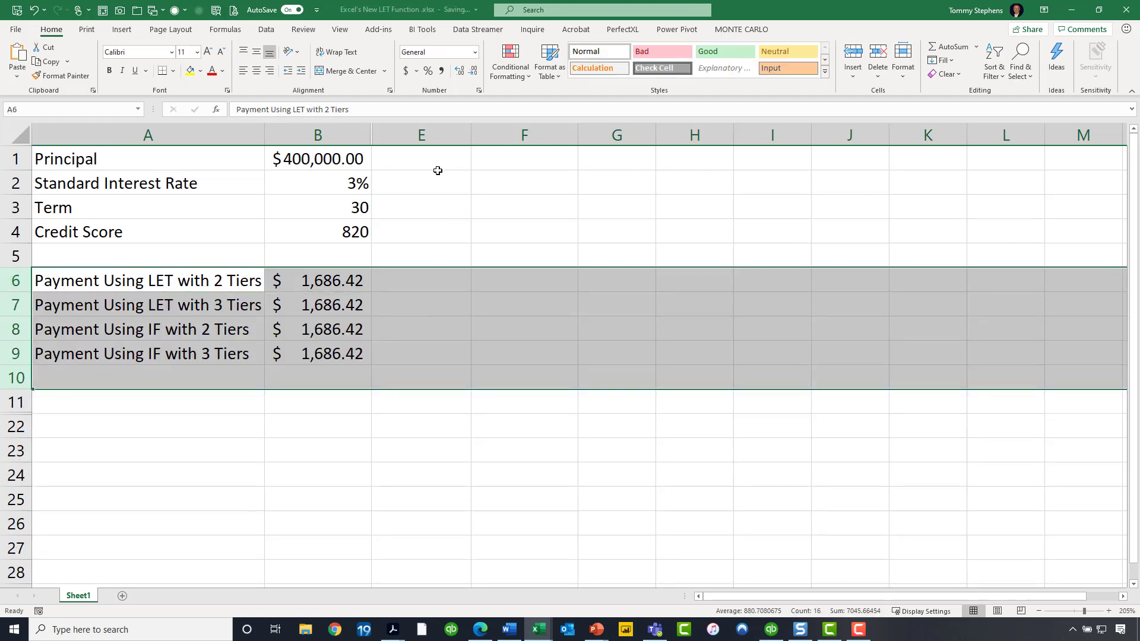
- Unhide the hidden columns between columns B and E to reveal the formula-length and formula-text columns
left_click_drag(456, 135, 393, 132)
right_click(394, 132)
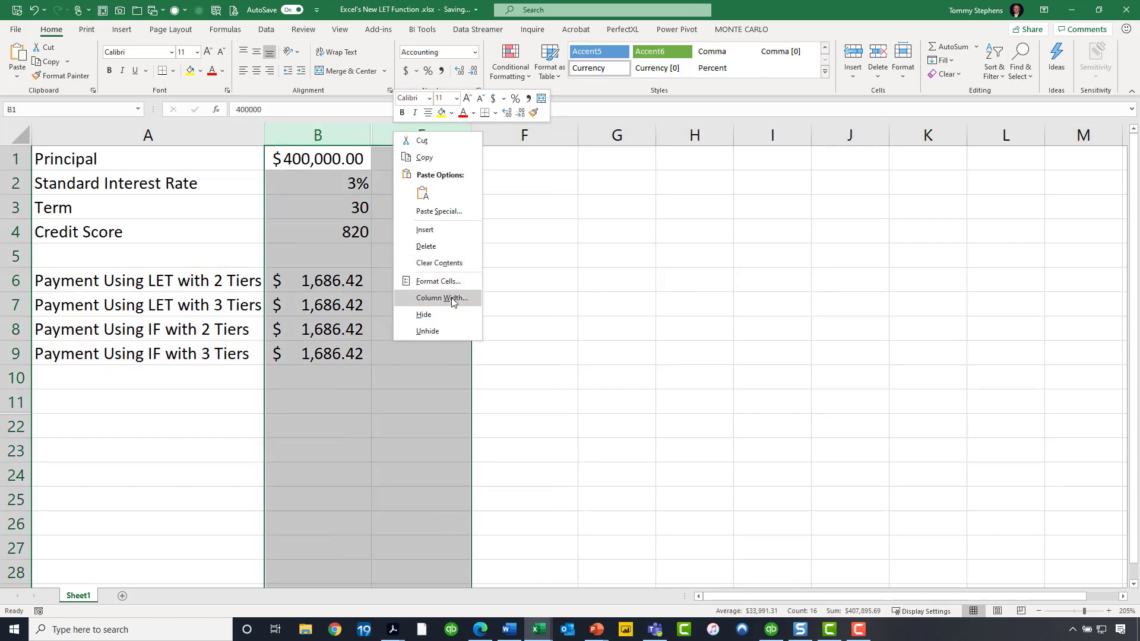
left_click(435, 331)
left_click(830, 429)
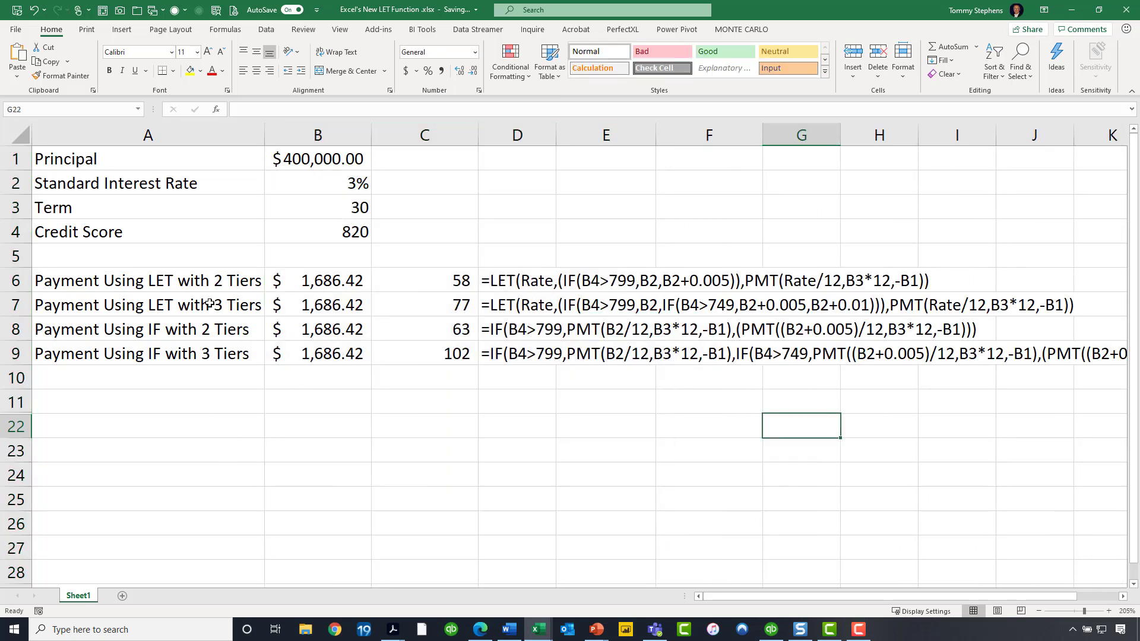
- Glance at B7's formula without changes, then hide rows 6, 8 and 9 to isolate the three-tier LET row
double_click(307, 306)
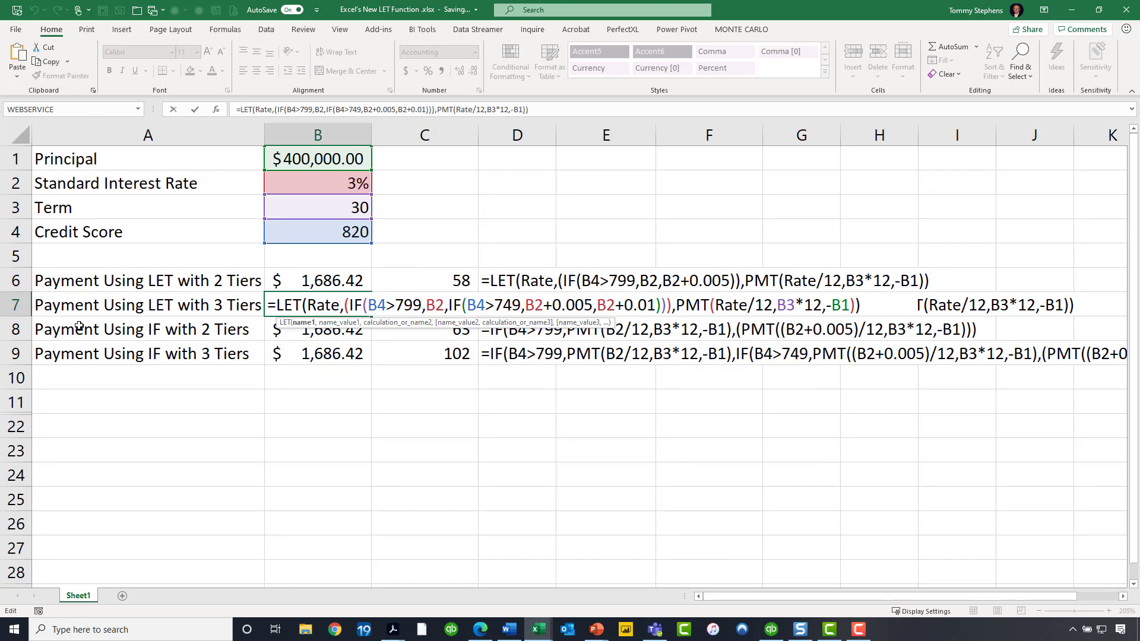
key("Escape")
left_click(14, 277)
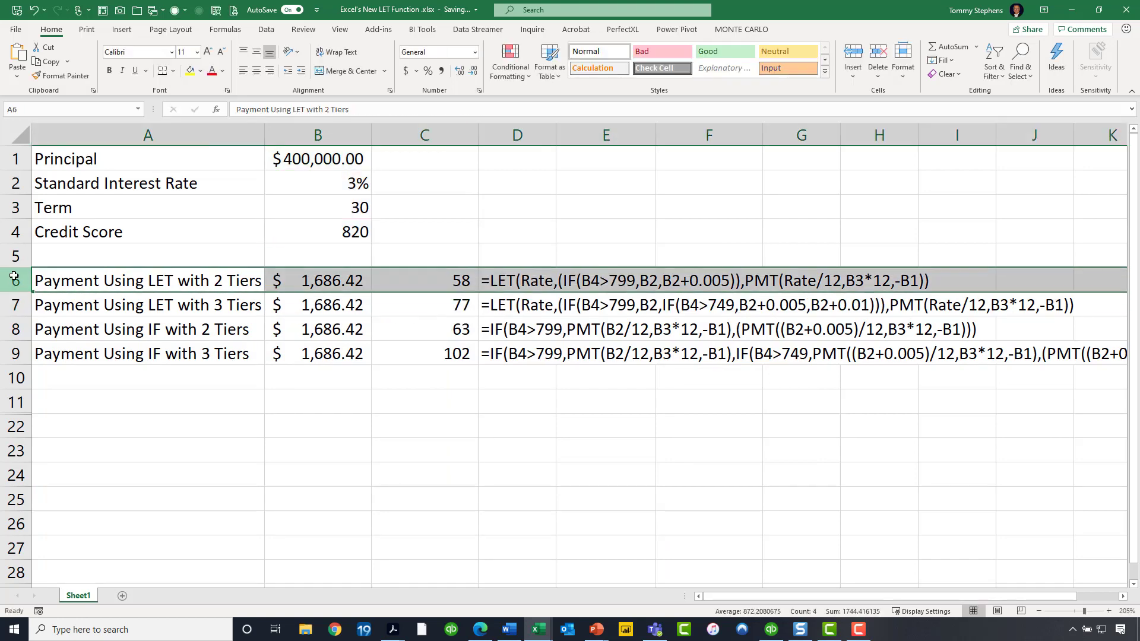
left_click(17, 330, "ctrl")
left_click(16, 353, "ctrl")
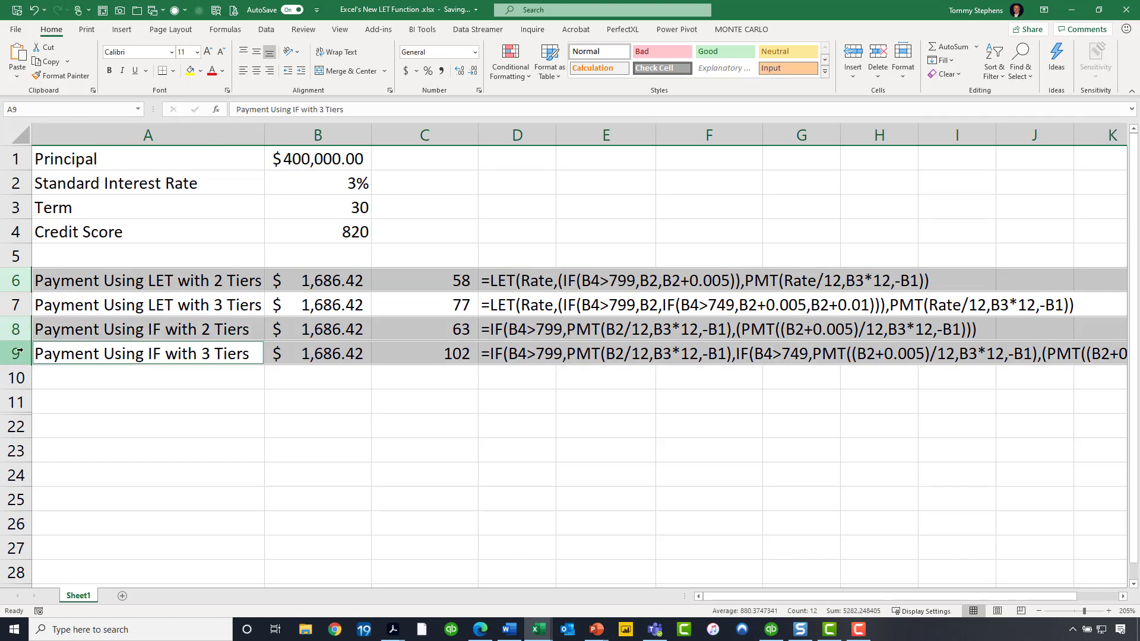
right_click(18, 352)
left_click(84, 530)
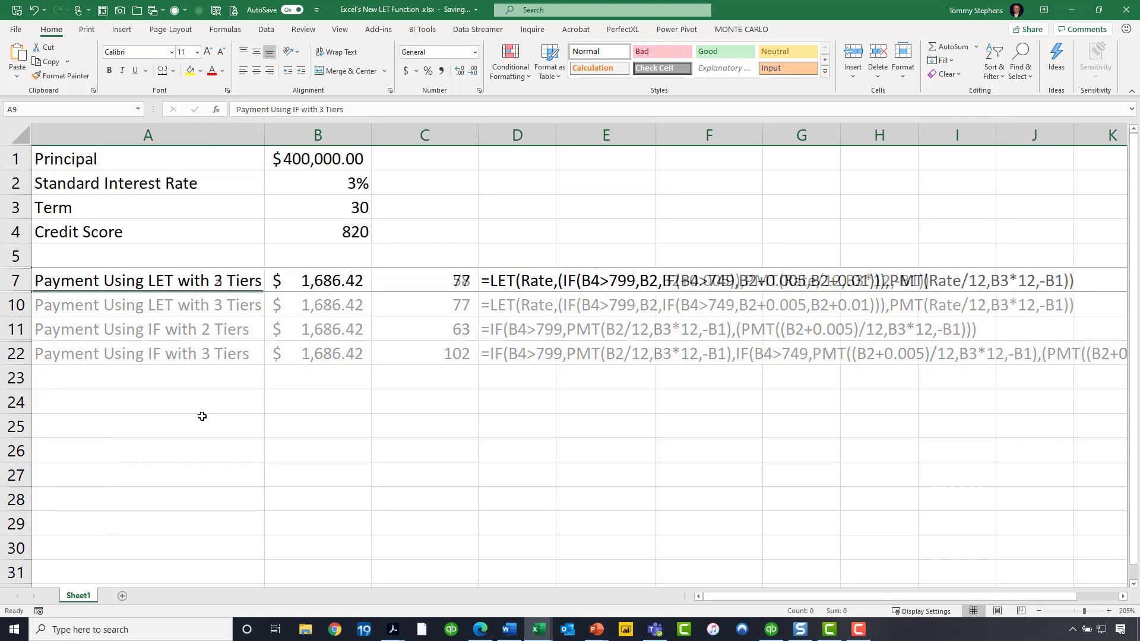
- Open B7's formula and highlight its two nested IF tiers, the full Rate definition and the Rate used in PMT, then leave unchanged
left_click(331, 281)
double_click(331, 282)
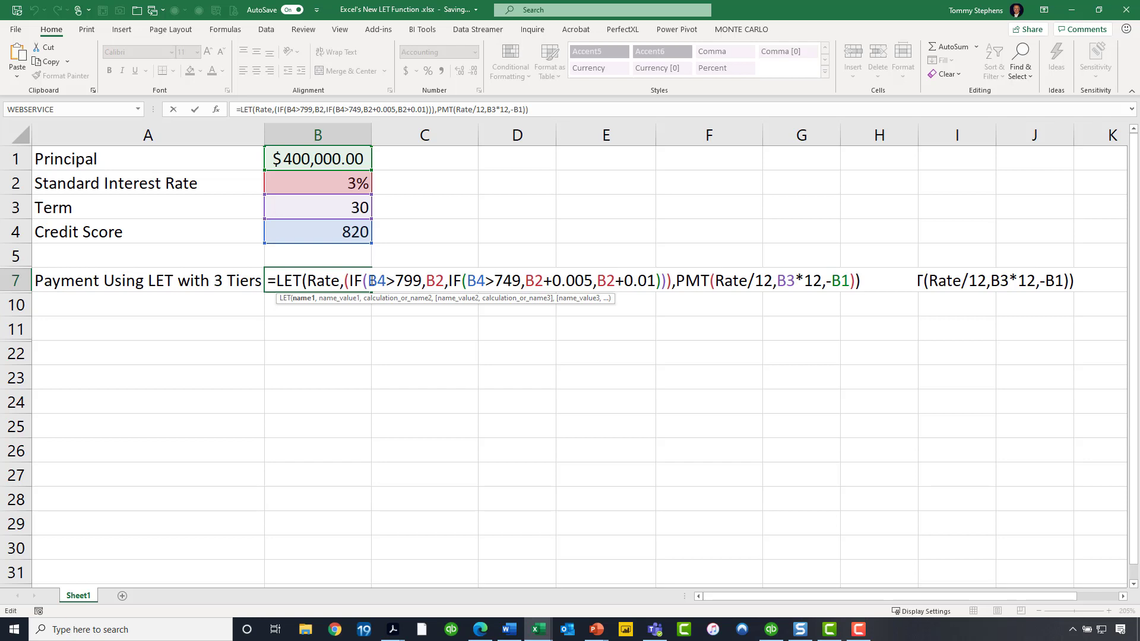
left_click_drag(364, 281, 421, 281)
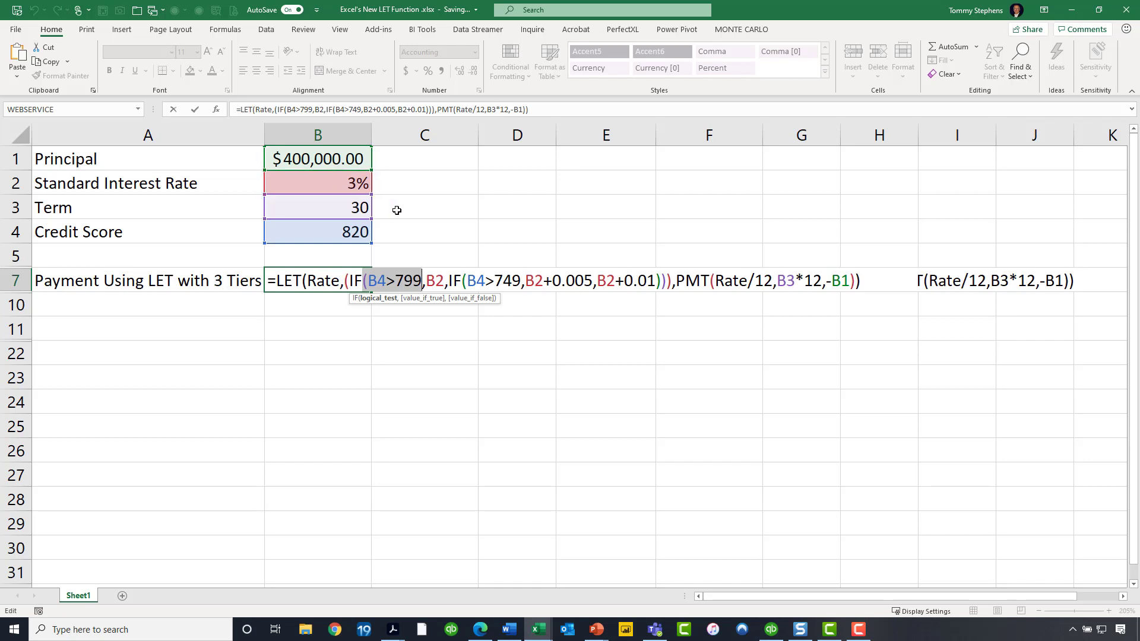
double_click(433, 280)
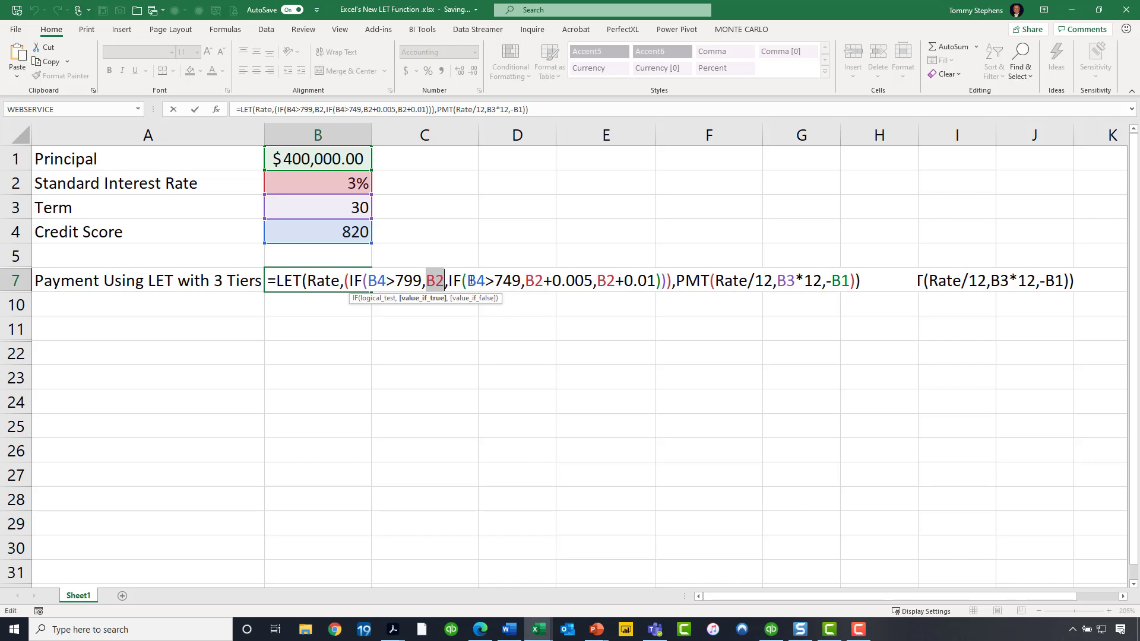
left_click_drag(469, 281, 594, 281)
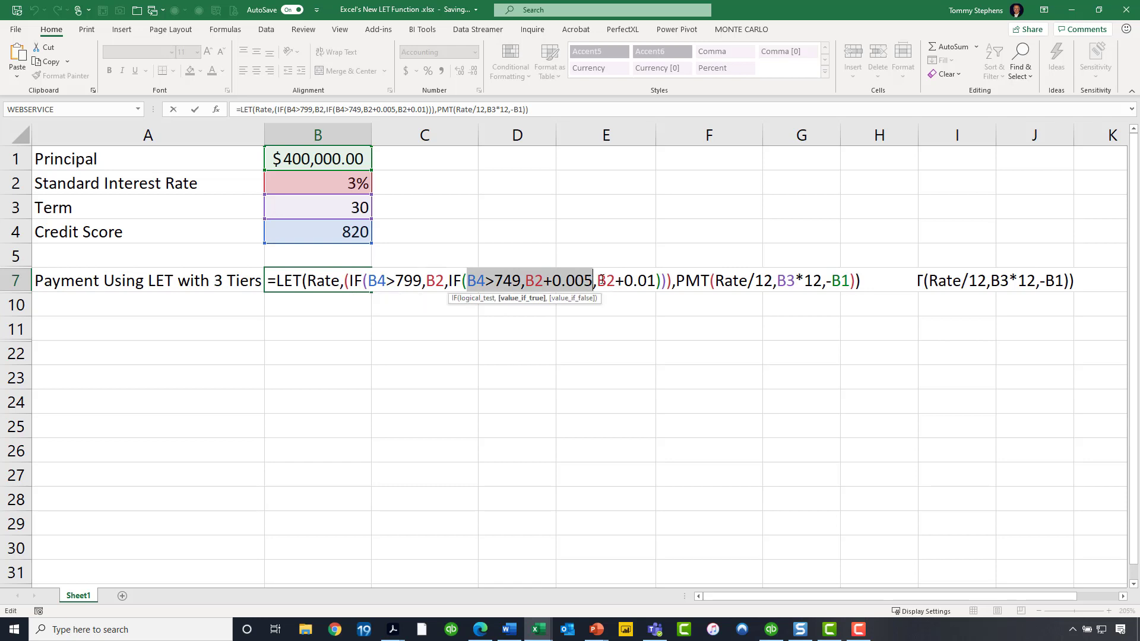
left_click_drag(599, 280, 657, 280)
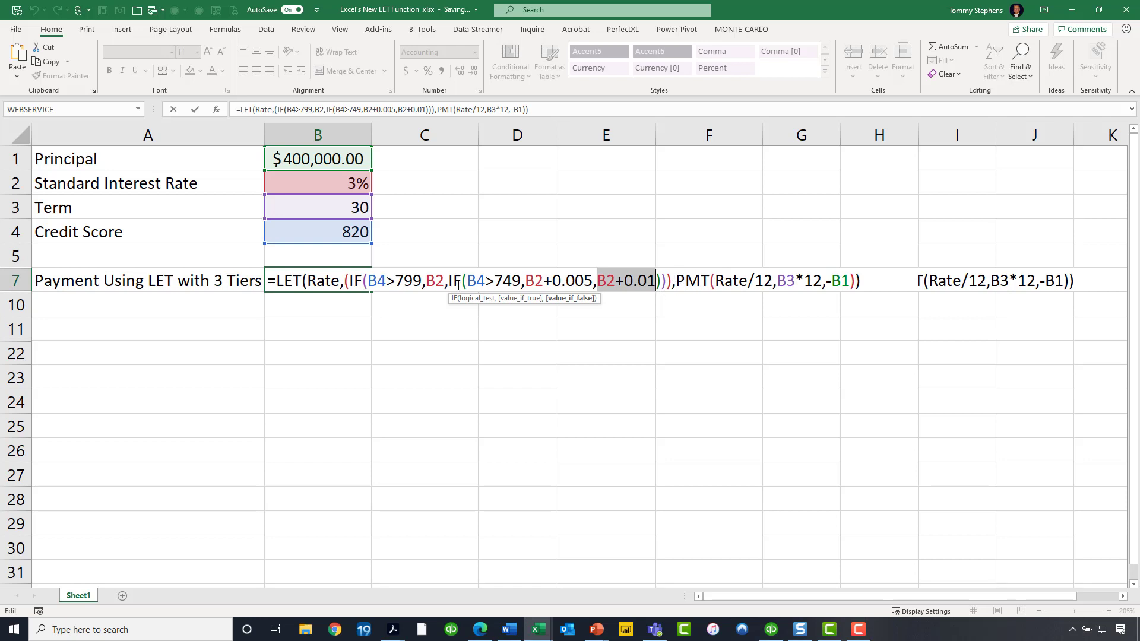
double_click(300, 280)
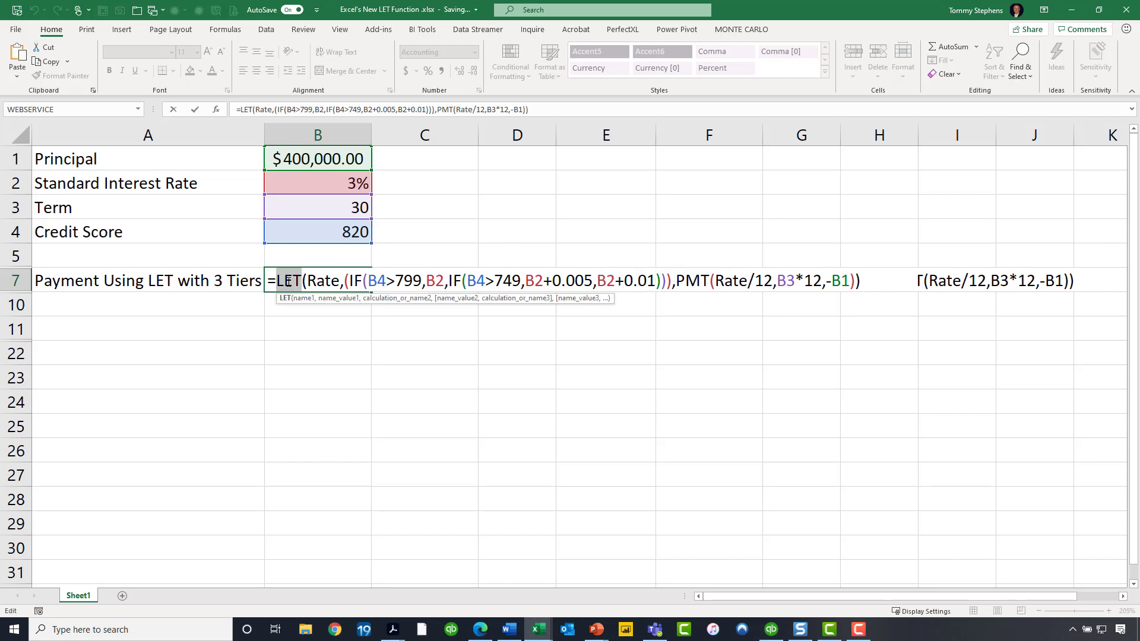
left_click_drag(302, 280, 672, 282)
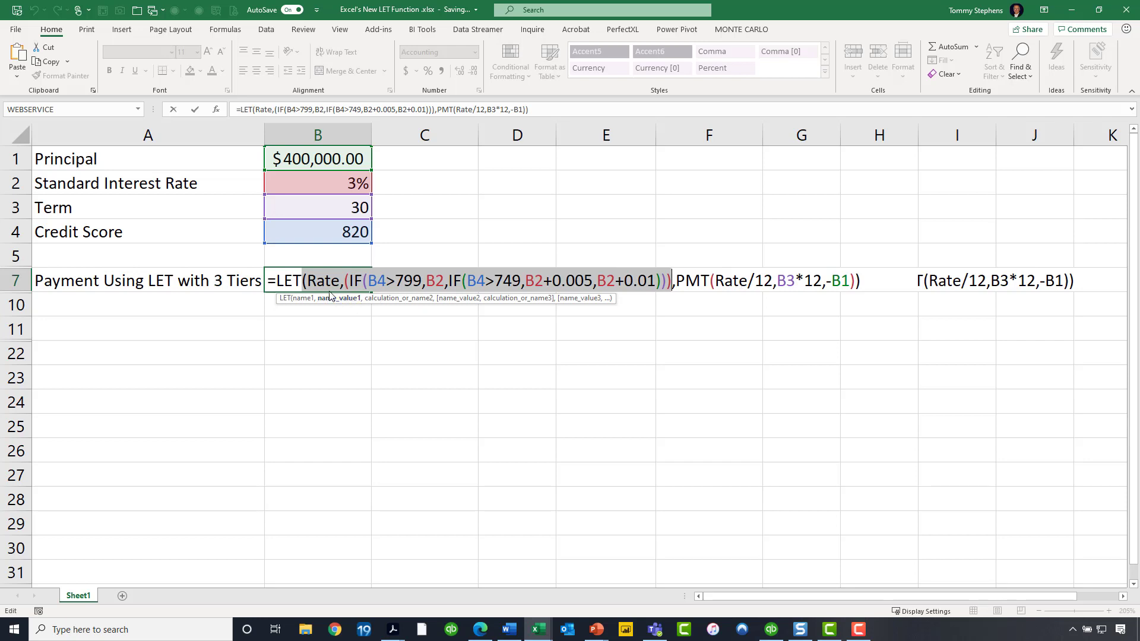
double_click(727, 281)
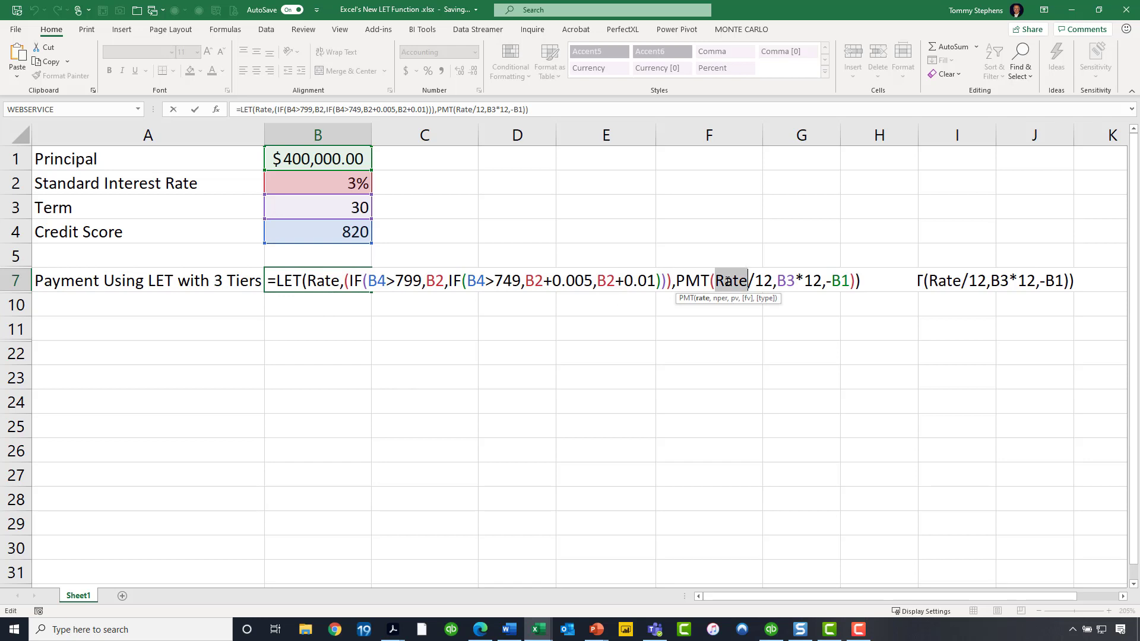
key("ctrl+Return")
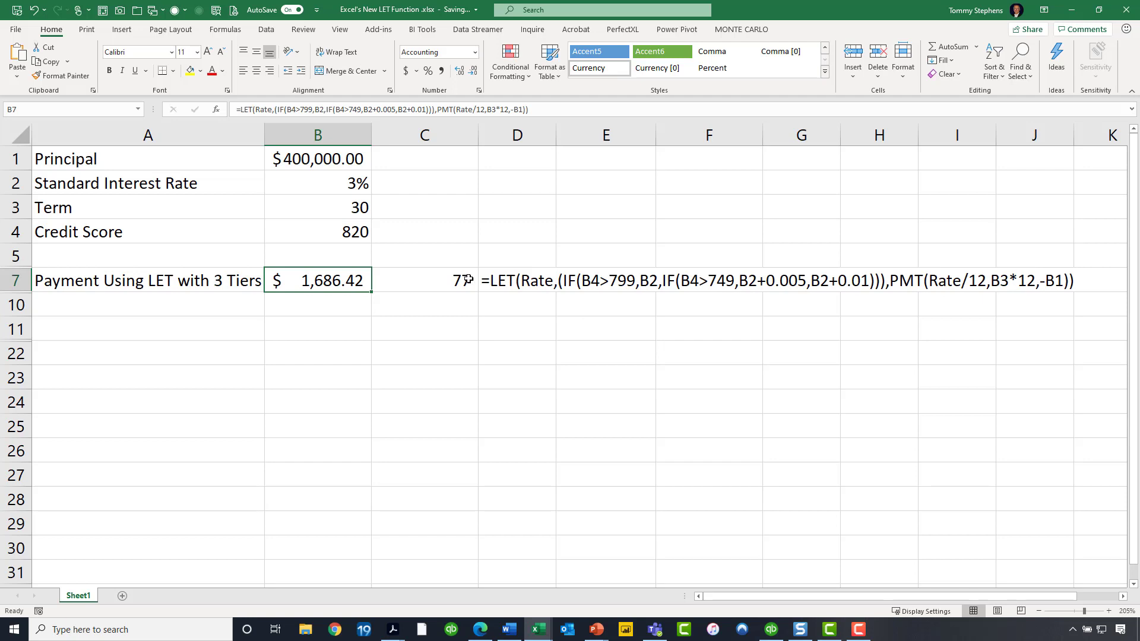
- Unhide rows 6, 8 and 9 between rows 5 and 10
left_click(427, 282)
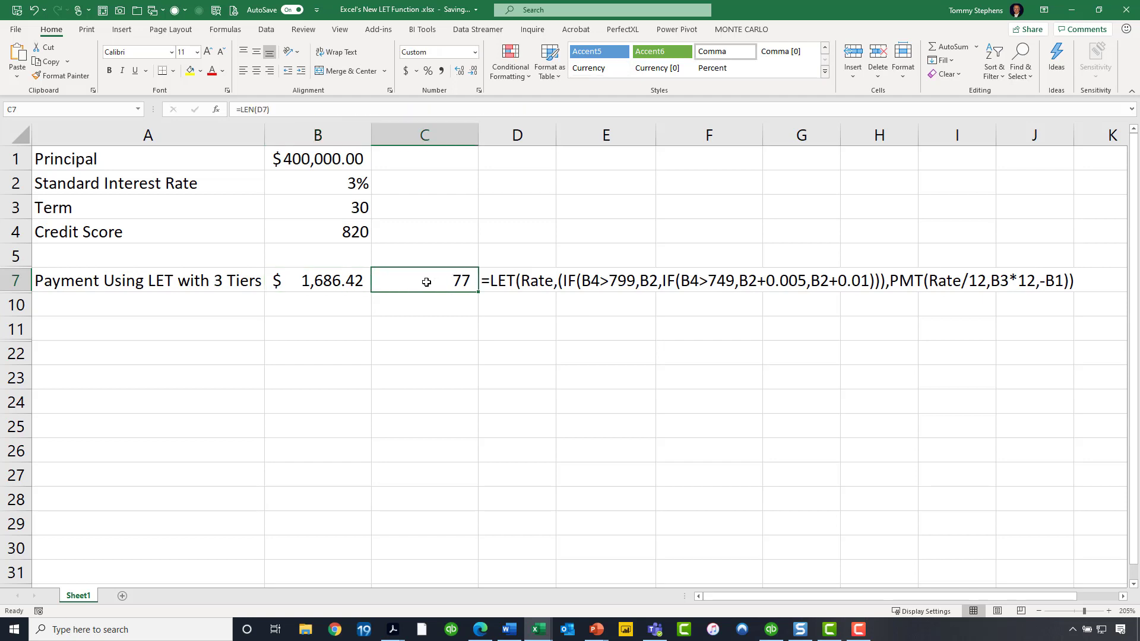
left_click(13, 257)
left_click_drag(13, 257, 8, 308)
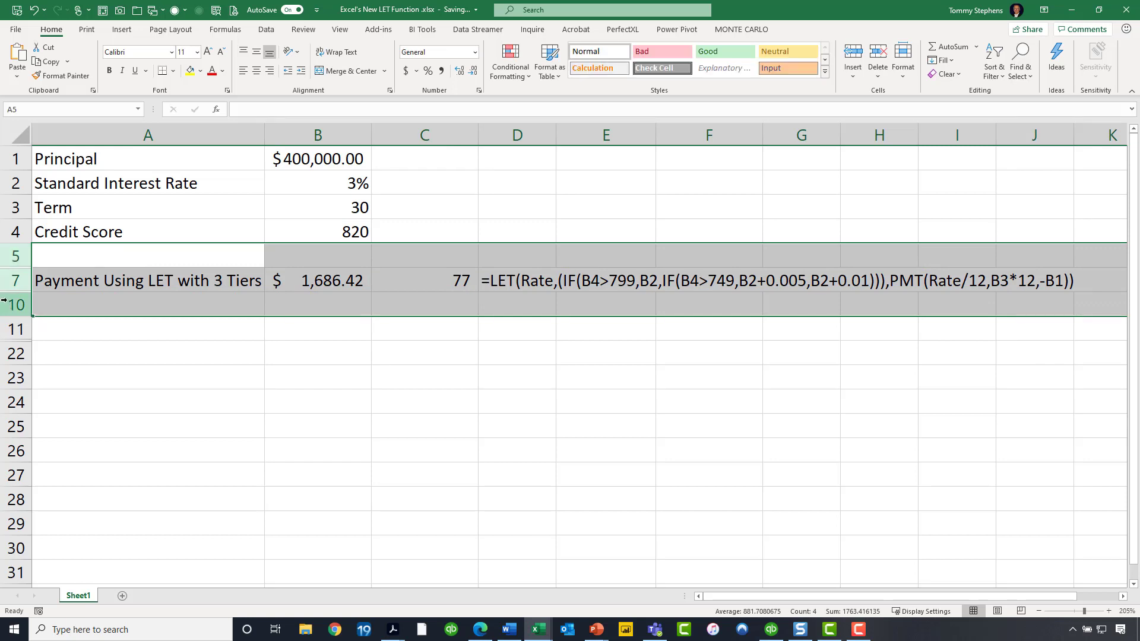
right_click(20, 310)
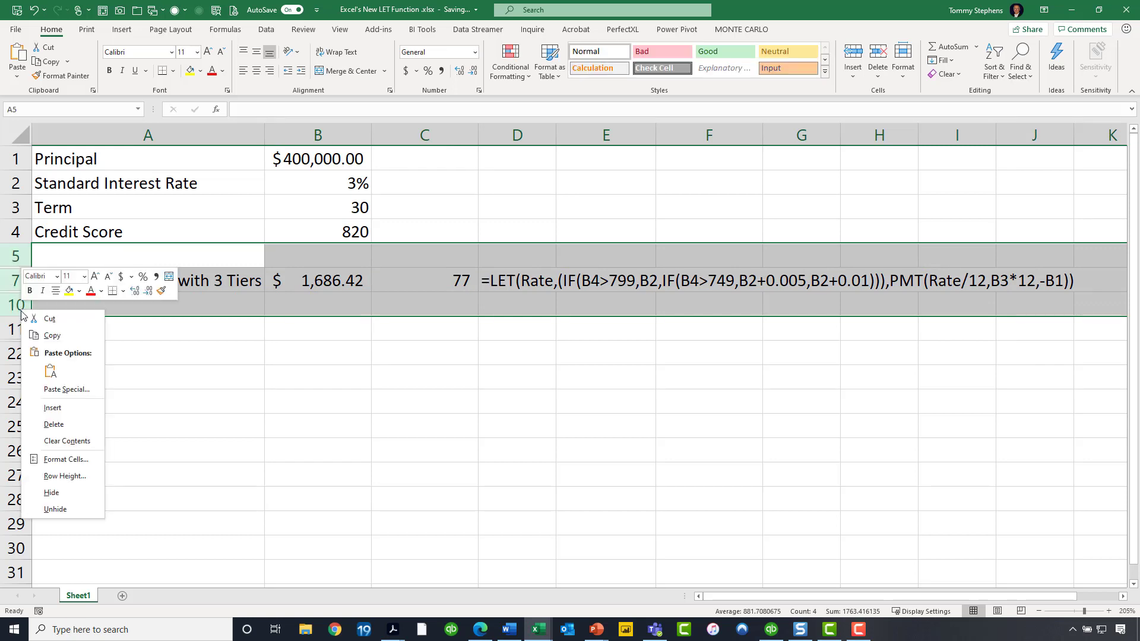
left_click(78, 507)
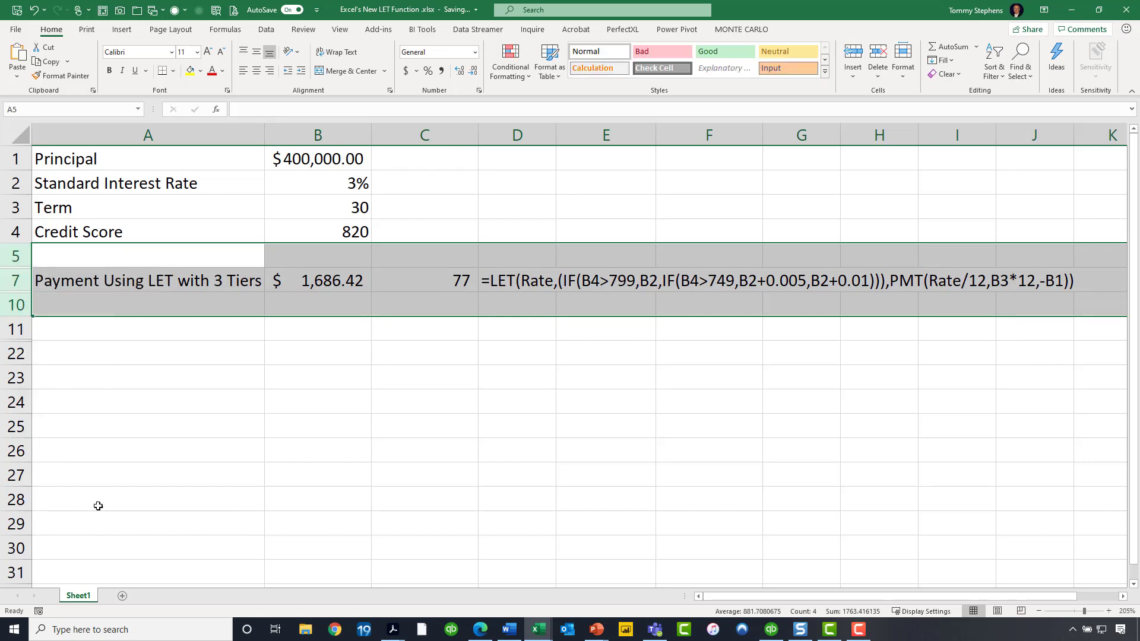
left_click(345, 451)
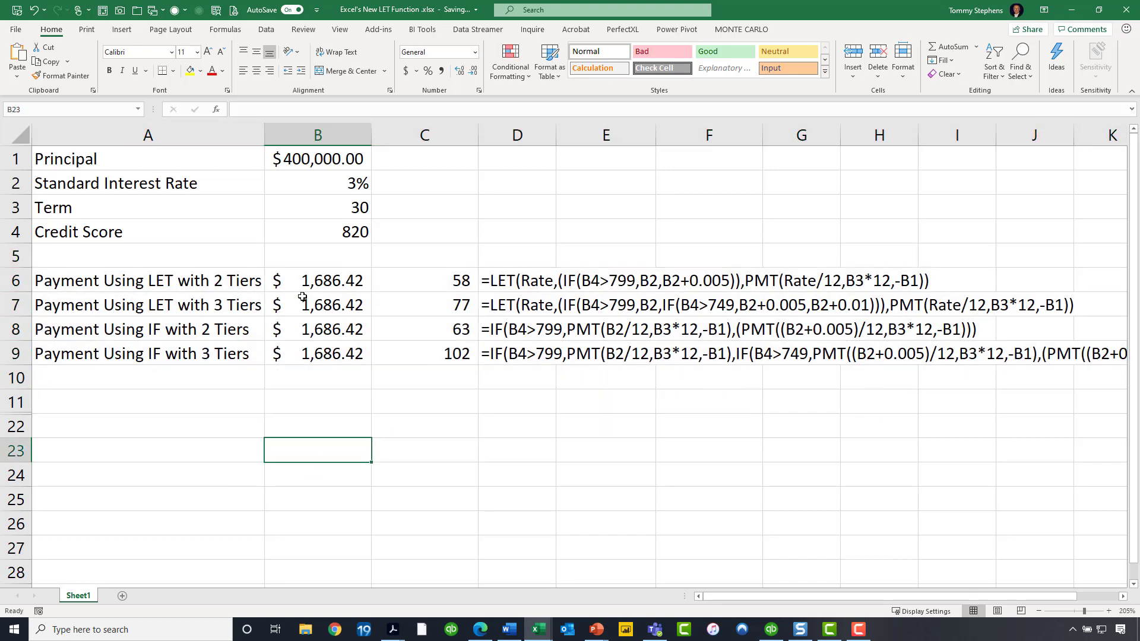
- Compare the LET and IF payment rows, scrolling across to read the full three-tier IF formula
left_click(178, 277)
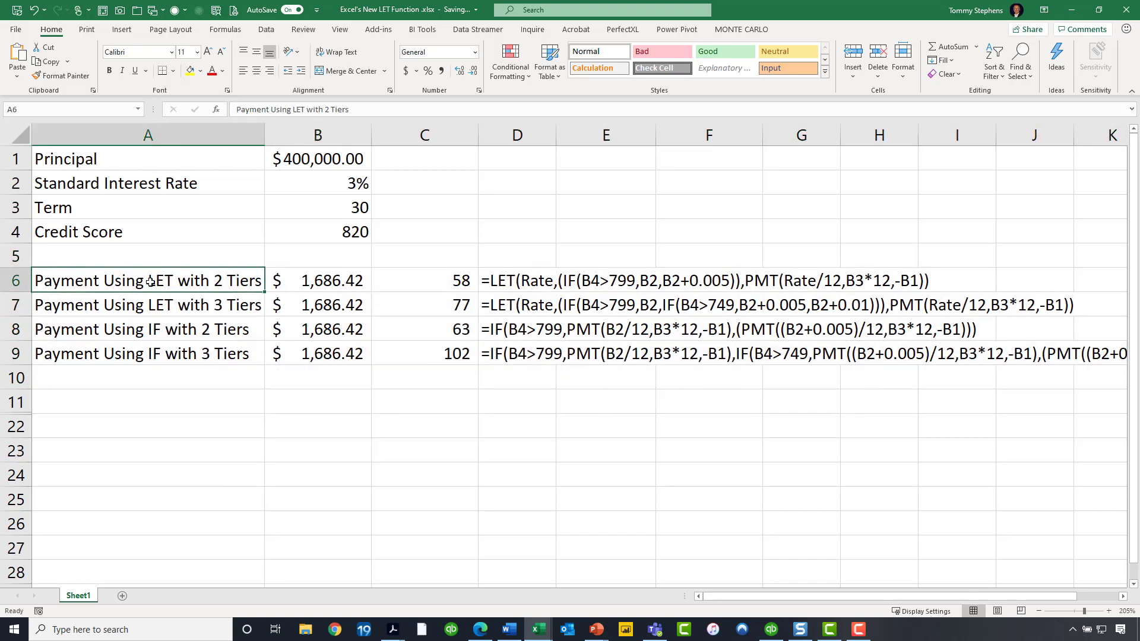
left_click(16, 329, "ctrl")
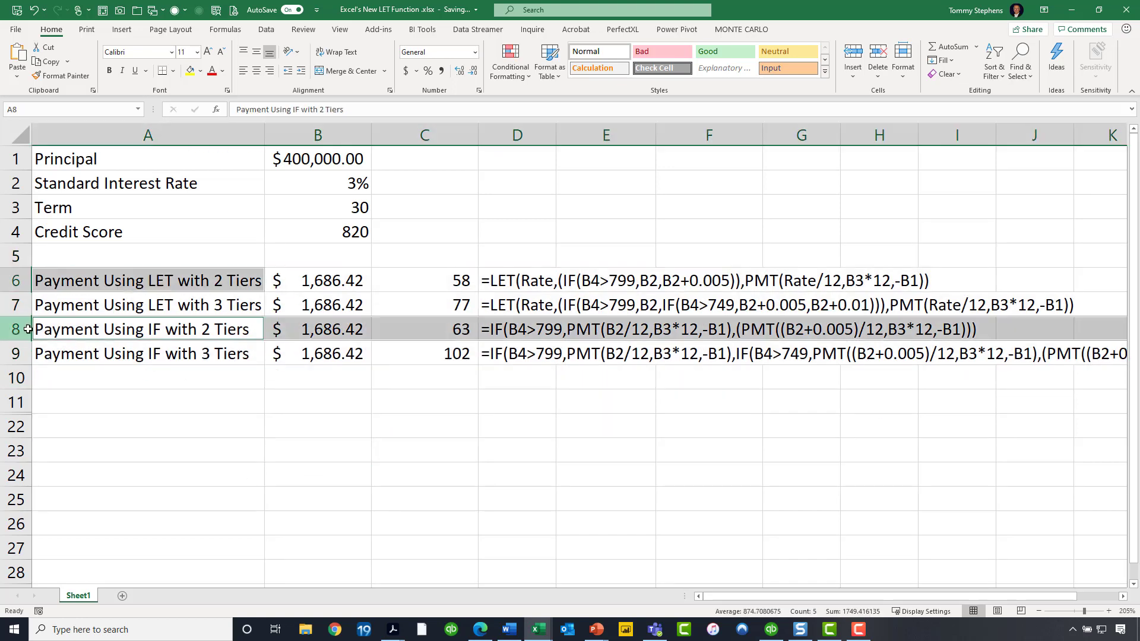
left_click(17, 282, "ctrl")
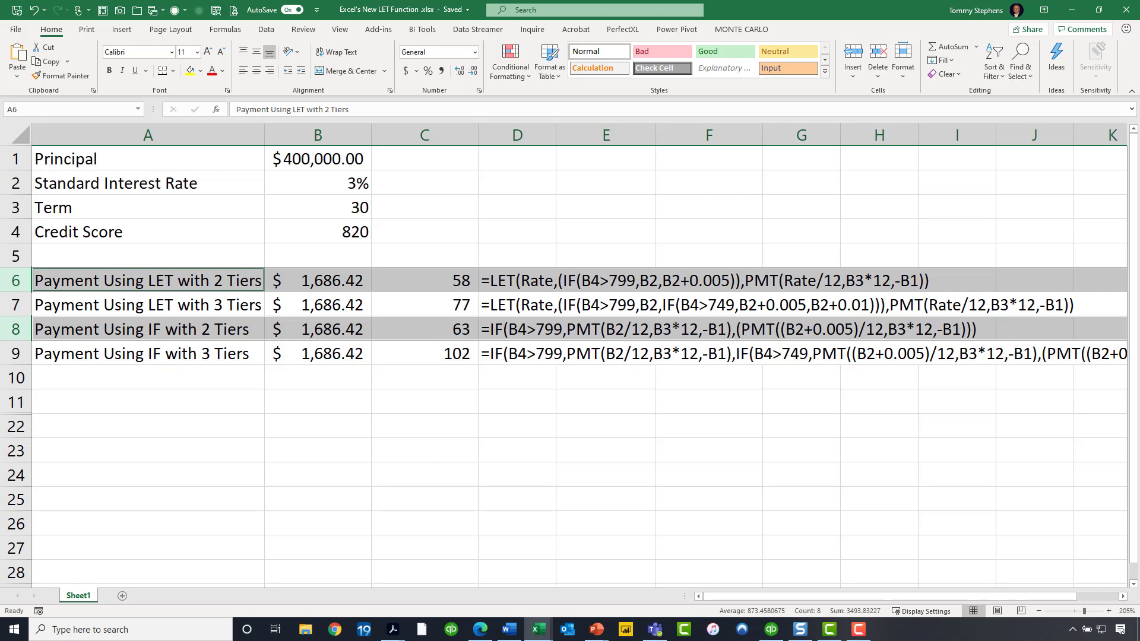
left_click(9, 308)
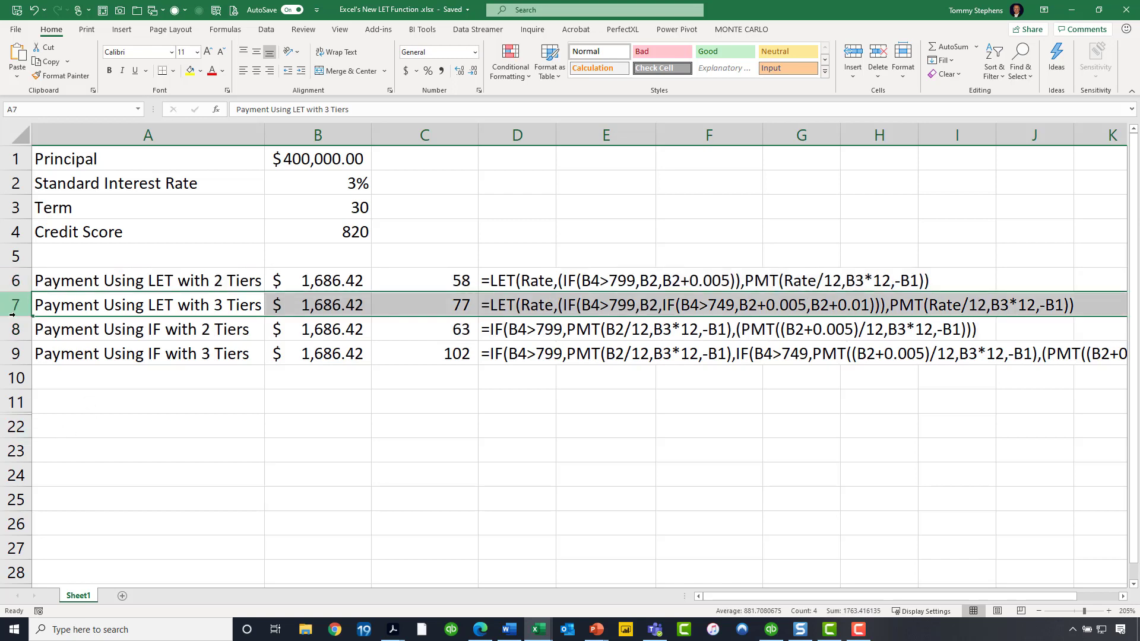
left_click(18, 354, "ctrl")
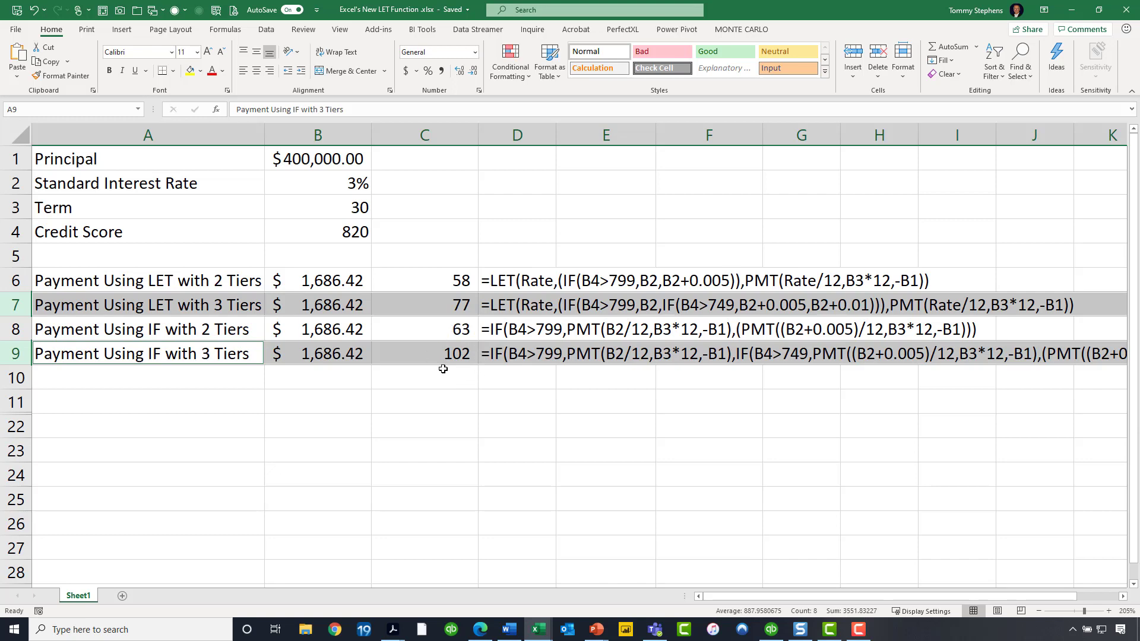
left_click_drag(983, 596, 1018, 596)
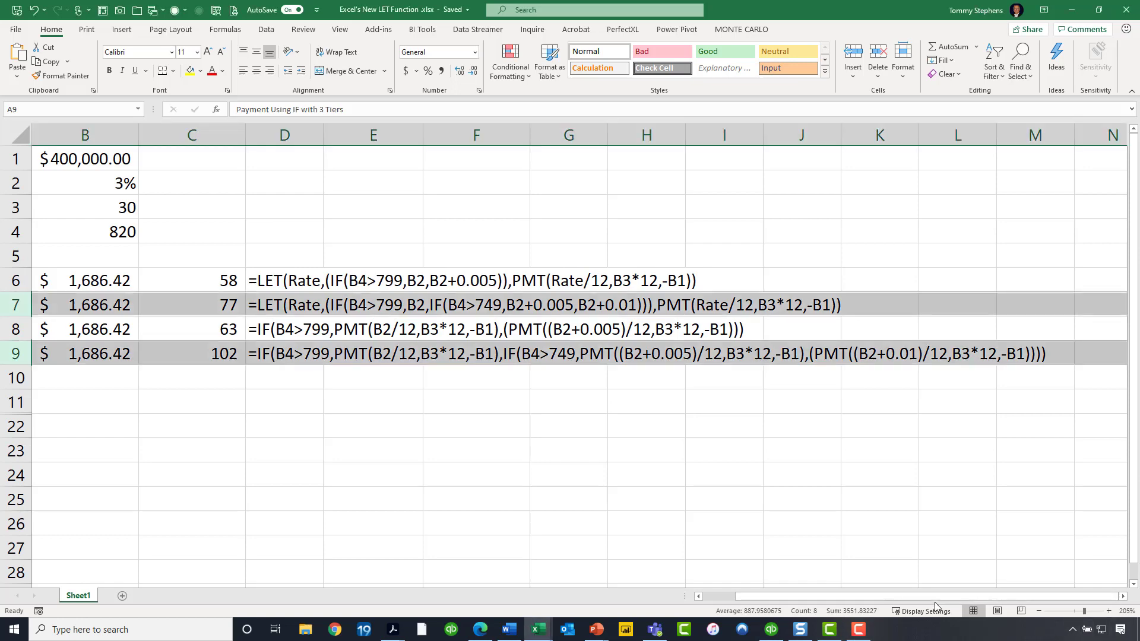
left_click_drag(934, 595, 903, 595)
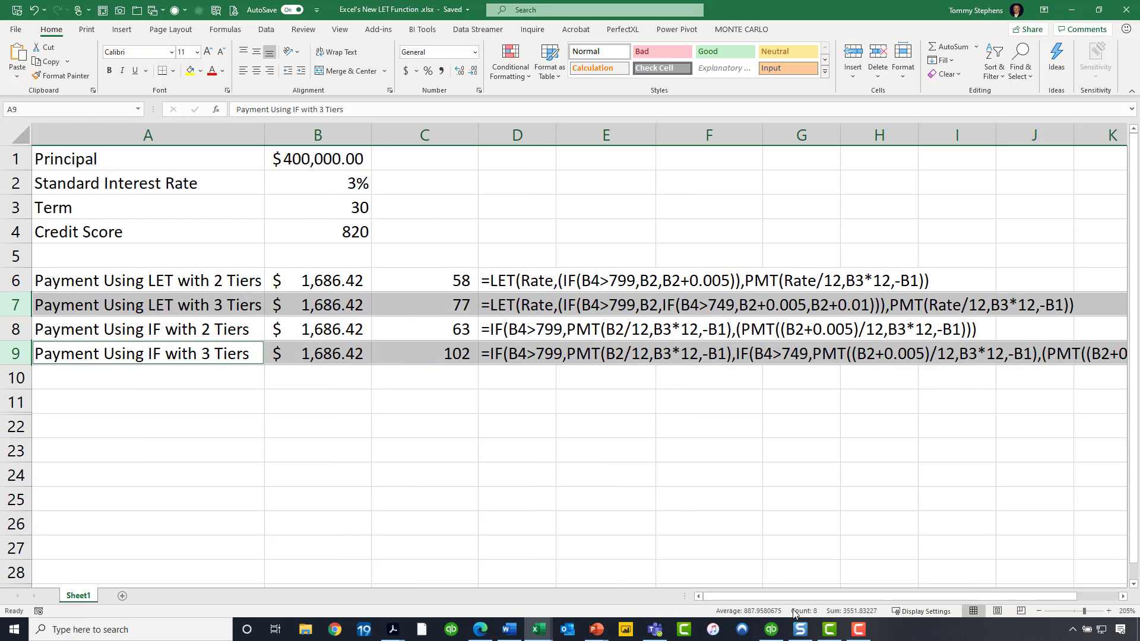
left_click(610, 414)
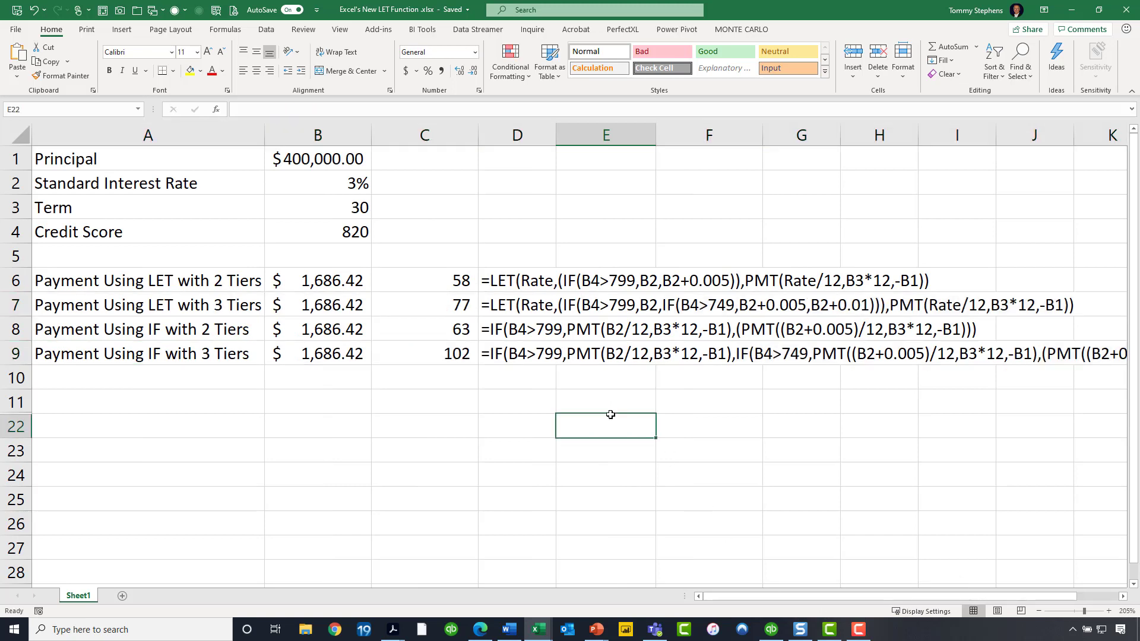